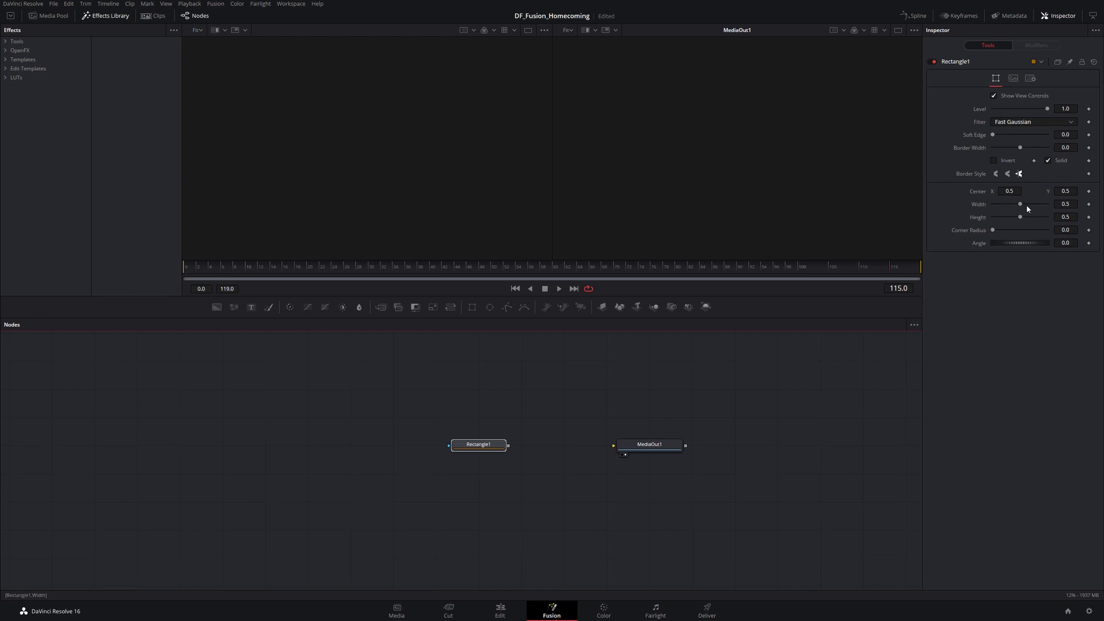
# With Rectangle1 shown in the first viewer, link its Height to its Width by expression and reduce the Width to about 0.33.
pyautogui.moveTo(478, 444); pyautogui.dragTo(434, 210)
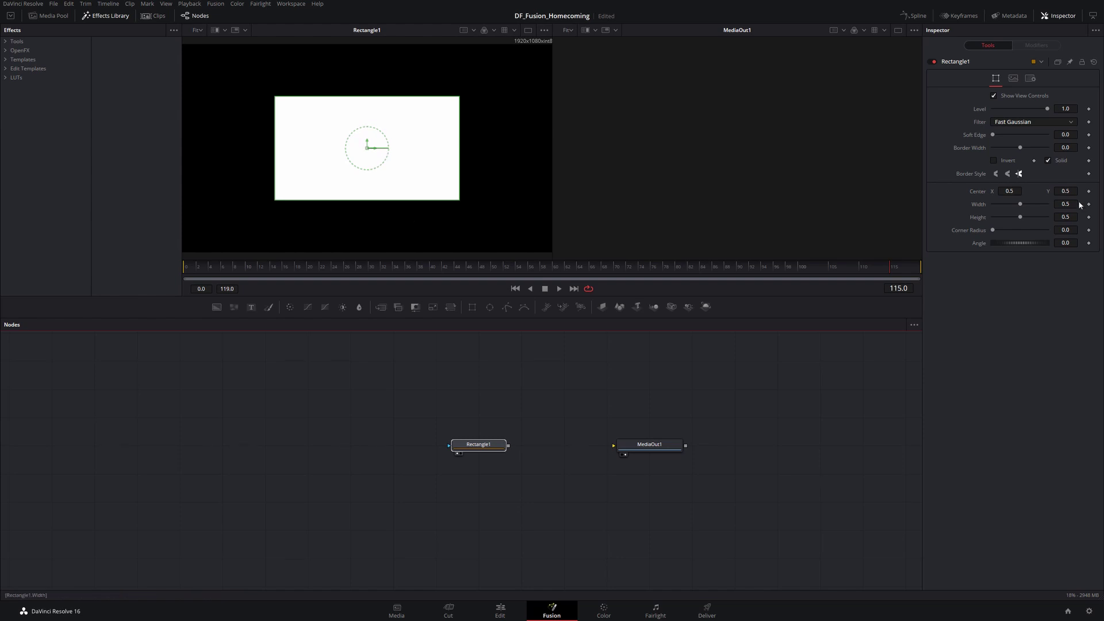
pyautogui.moveTo(1019, 204)
pyautogui.mouseDown()
pyautogui.moveTo(1034, 206)
pyautogui.moveTo(1019, 222)
pyautogui.mouseUp()
pyautogui.click(1073, 218)
pyautogui.doubleClick(1068, 220)
pyautogui.write('=')
pyautogui.press('Return')
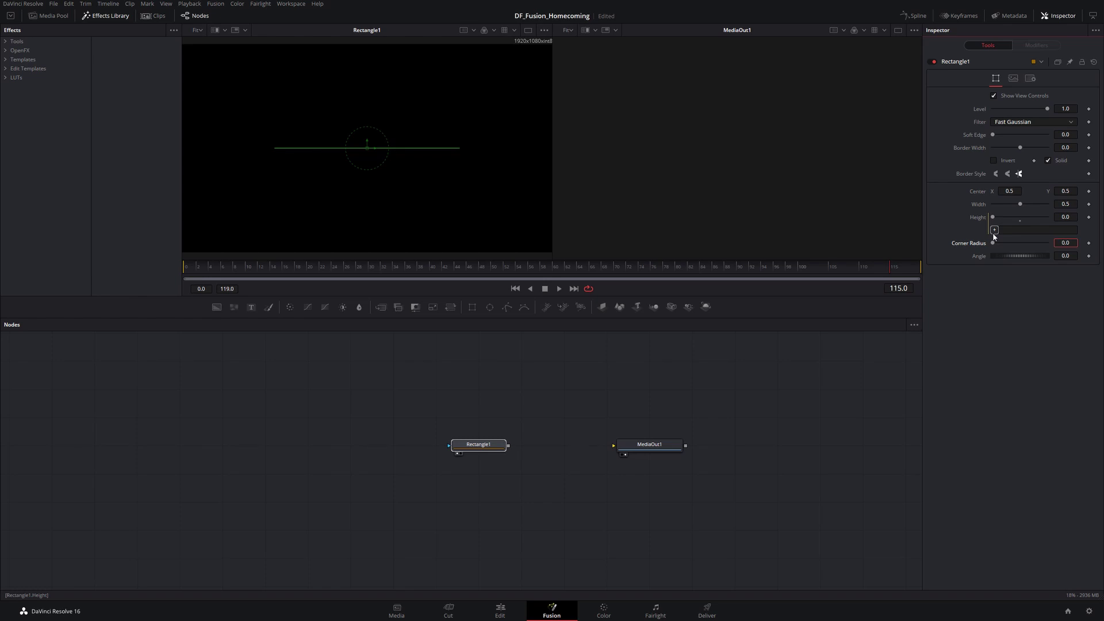
pyautogui.moveTo(994, 236); pyautogui.dragTo(1069, 207)
pyautogui.moveTo(1006, 220); pyautogui.dragTo(1069, 205)
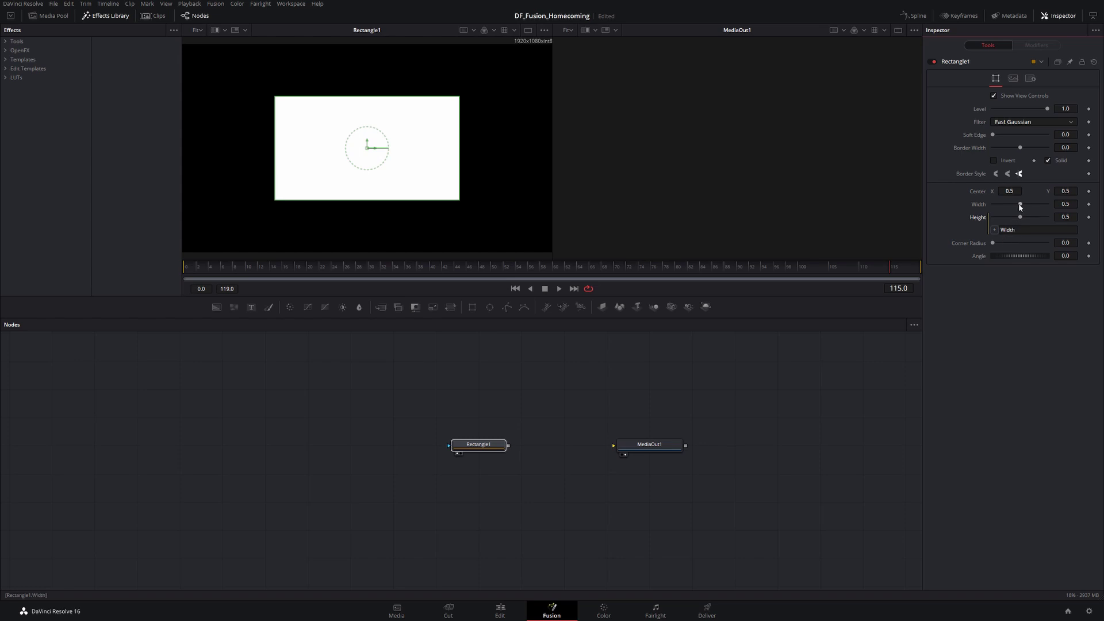
pyautogui.moveTo(1020, 204); pyautogui.dragTo(1009, 205)
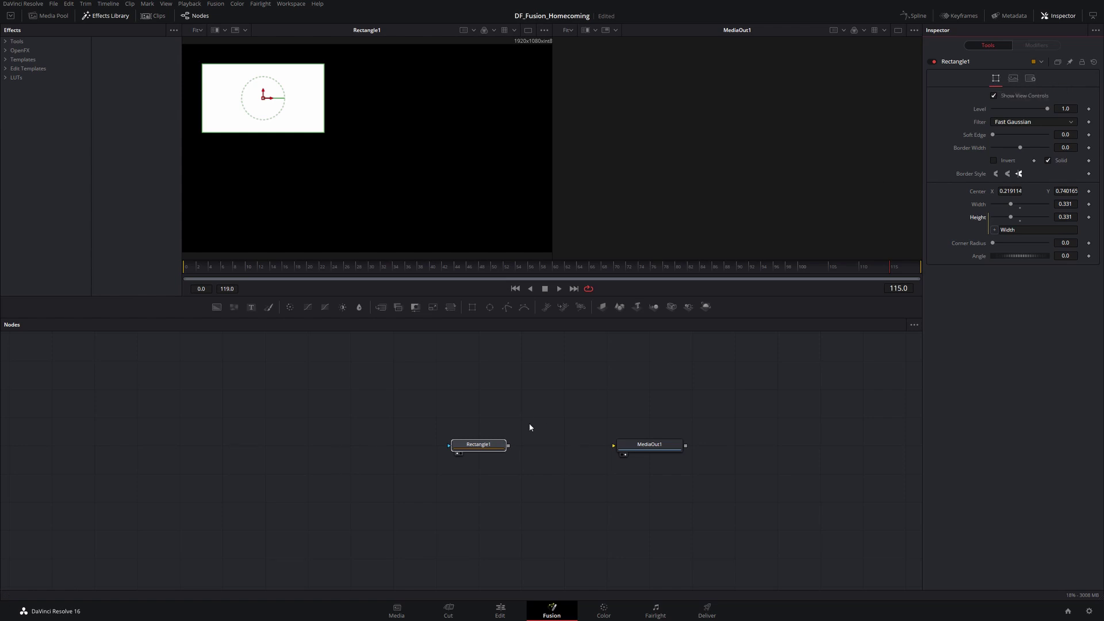
# Edit Rectangle1's controls so that the Height control sits on the User page.
pyautogui.rightClick(477, 451)
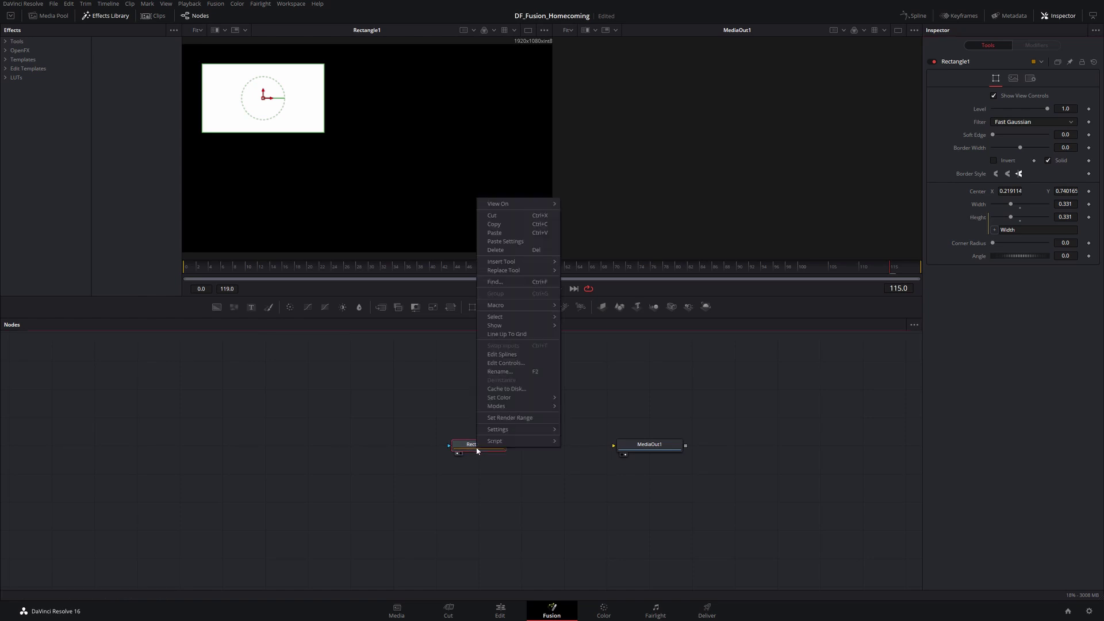
pyautogui.click(509, 363)
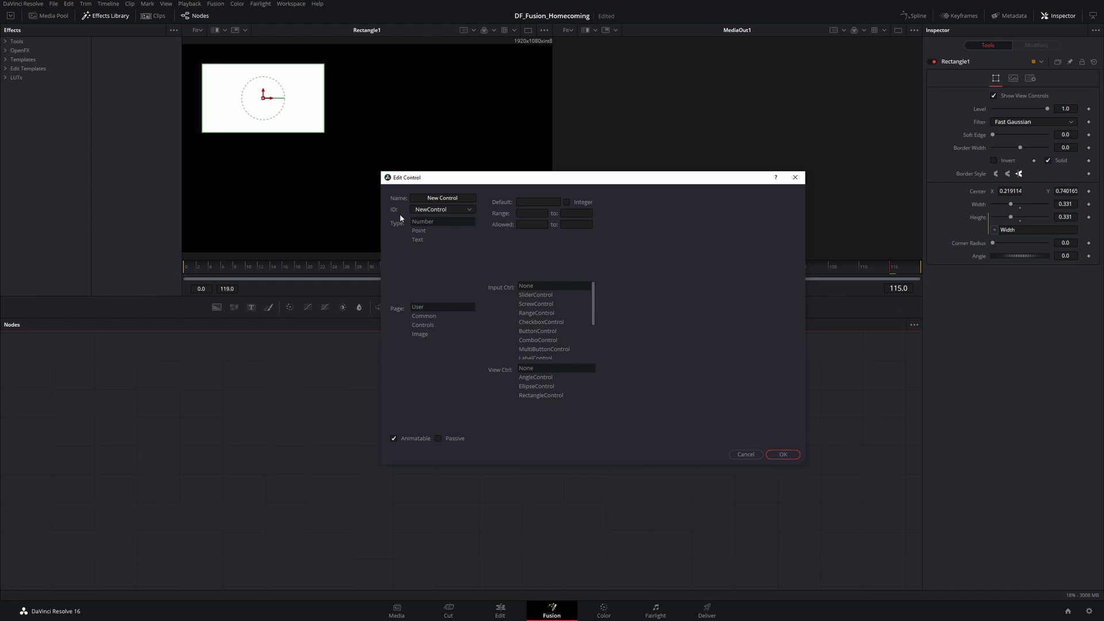
pyautogui.click(471, 214)
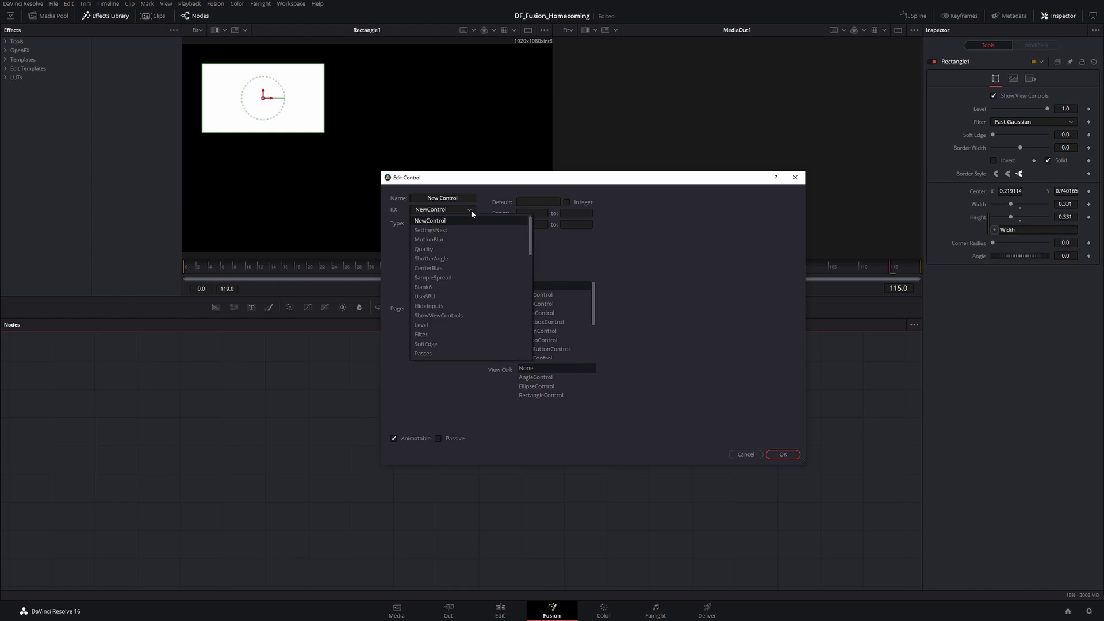
pyautogui.moveTo(530, 231); pyautogui.dragTo(541, 293)
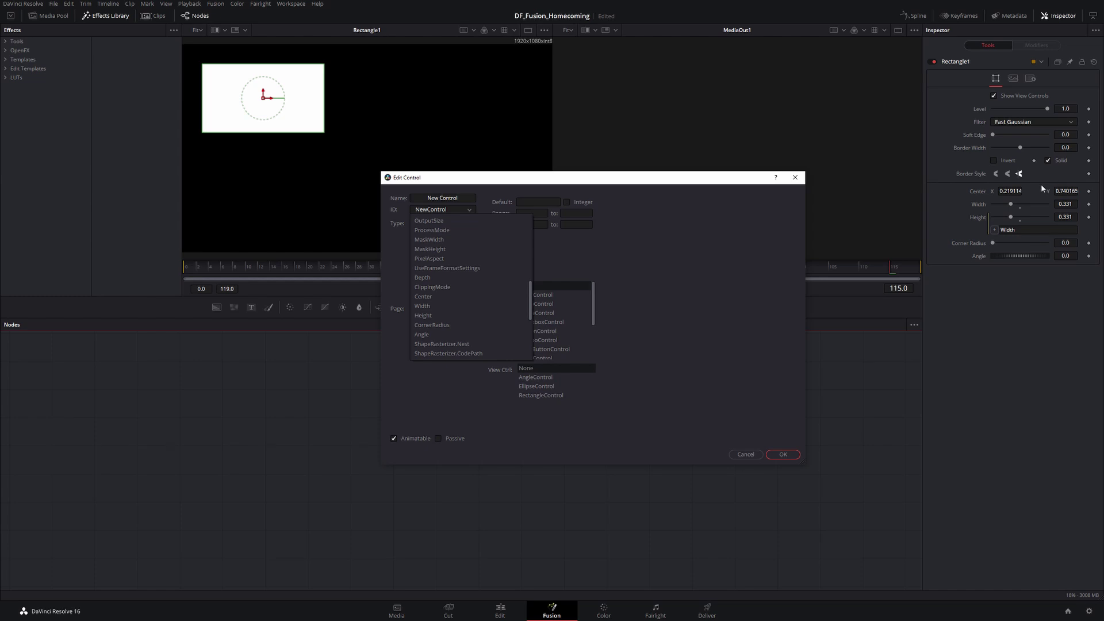
pyautogui.click(424, 316)
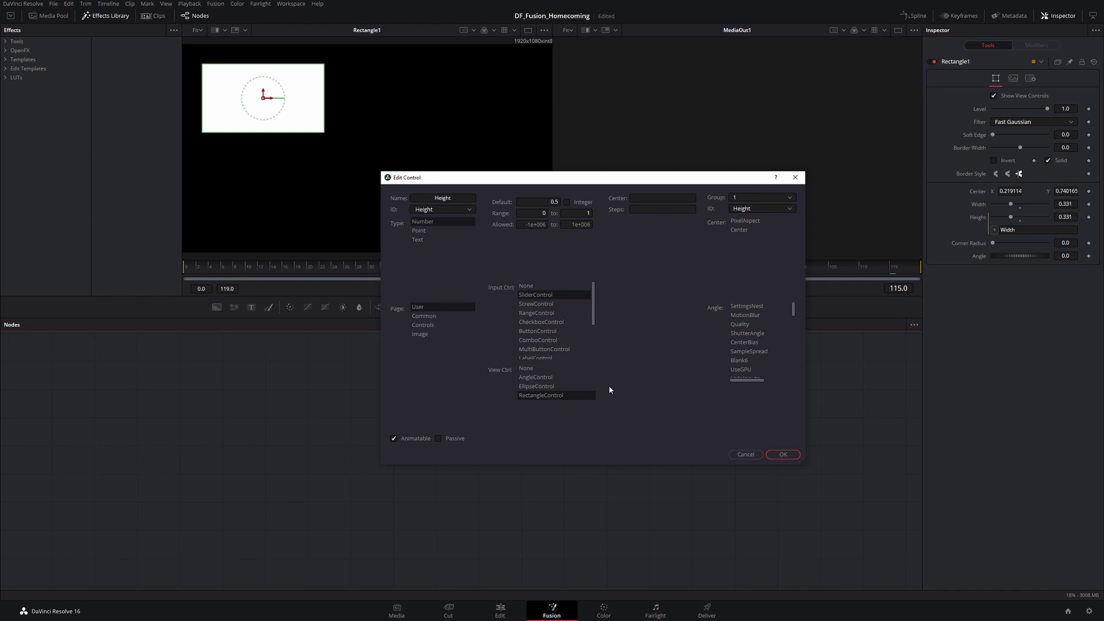
pyautogui.click(429, 308)
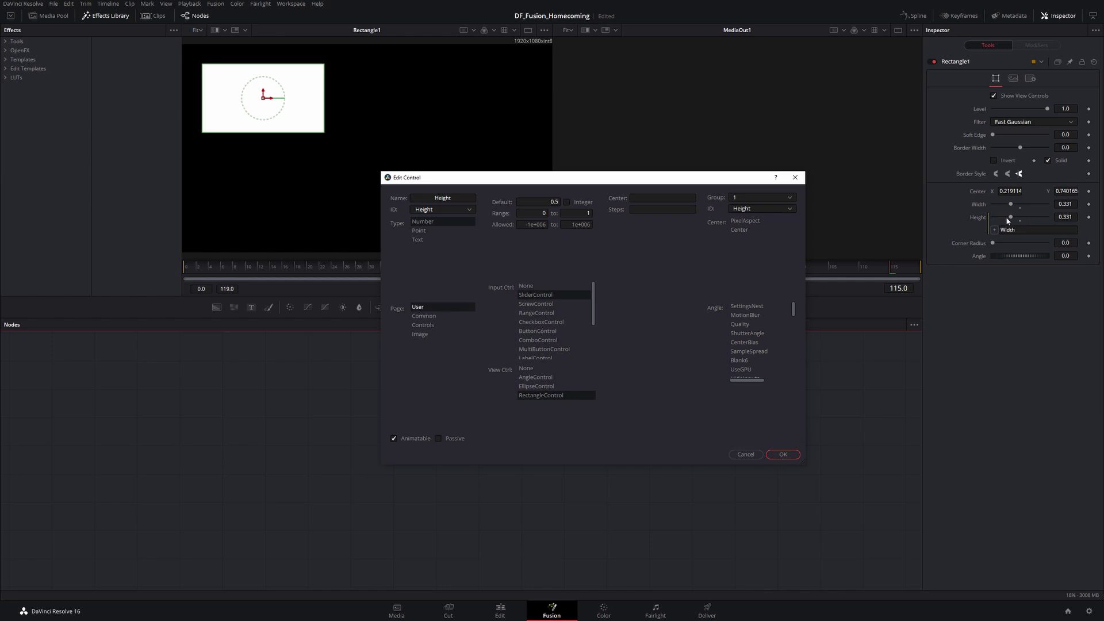
pyautogui.click(783, 454)
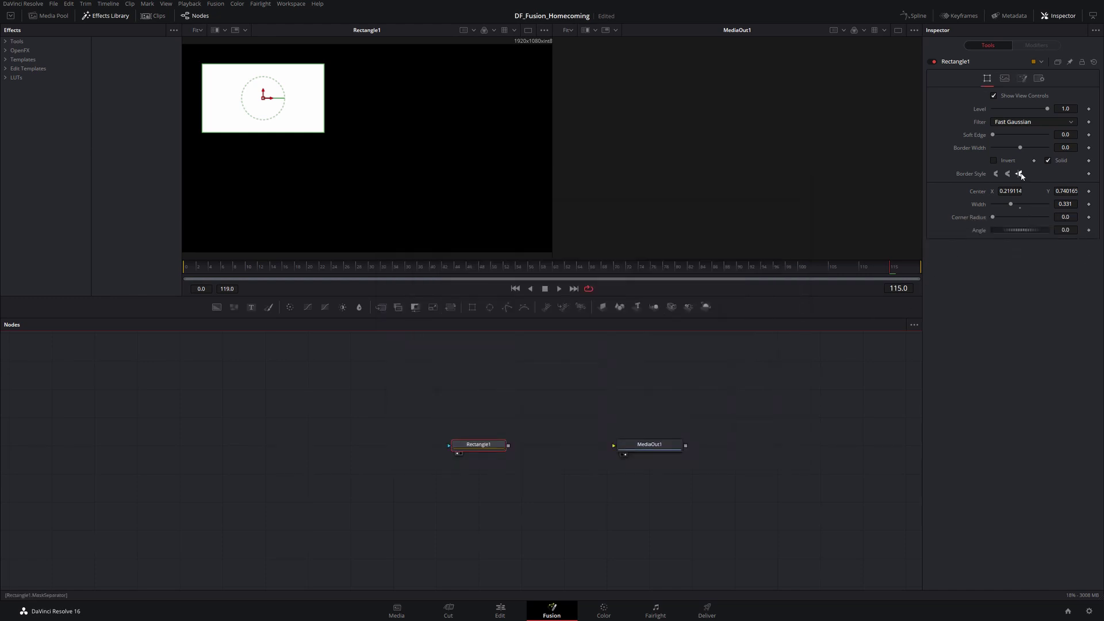
# Check the Height expression on Rectangle1's User page and increase the Width on the Controls page to about 0.354.
pyautogui.click(1022, 81)
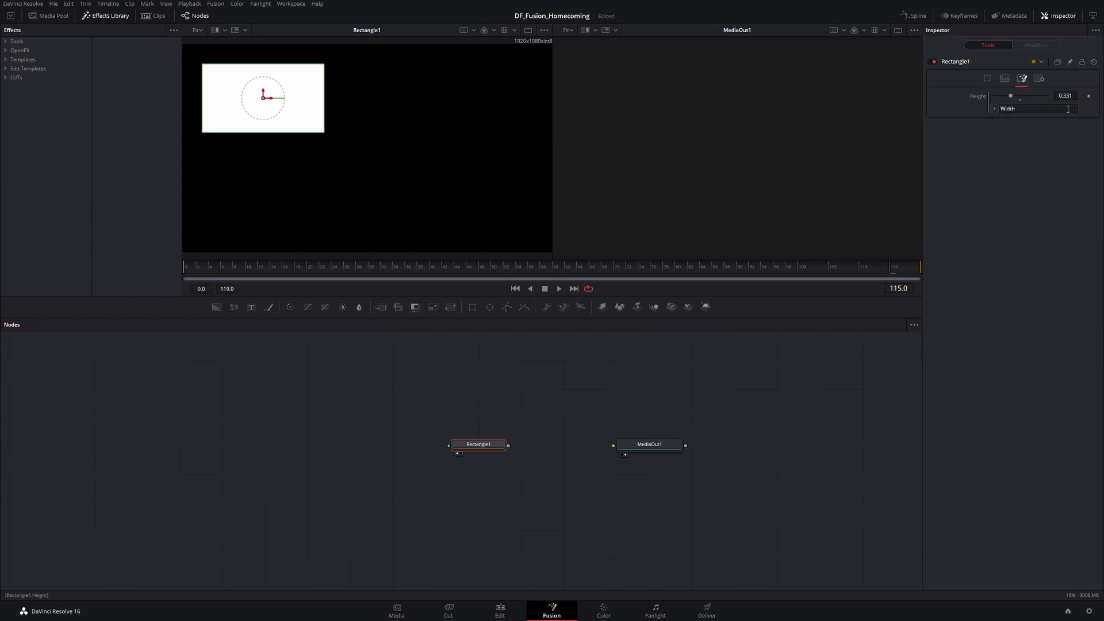
pyautogui.click(1018, 108)
pyautogui.press('BackSpace')
pyautogui.press('BackSpace')
pyautogui.press('Return')
pyautogui.click(985, 80)
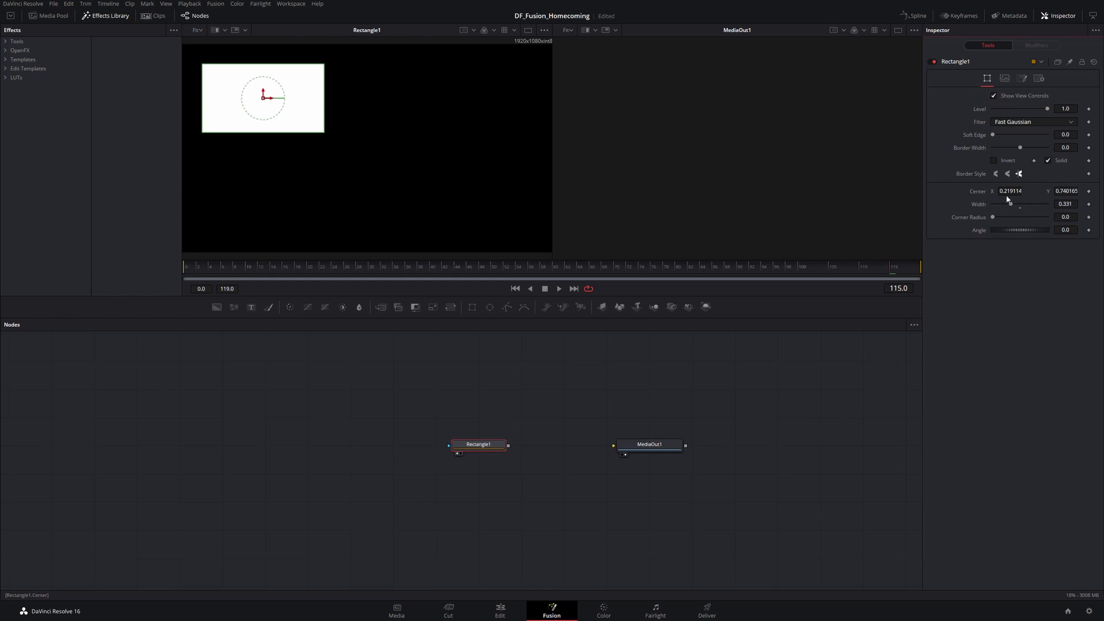
pyautogui.moveTo(1010, 203)
pyautogui.mouseDown()
pyautogui.moveTo(1031, 208)
pyautogui.moveTo(1012, 207)
pyautogui.mouseUp()
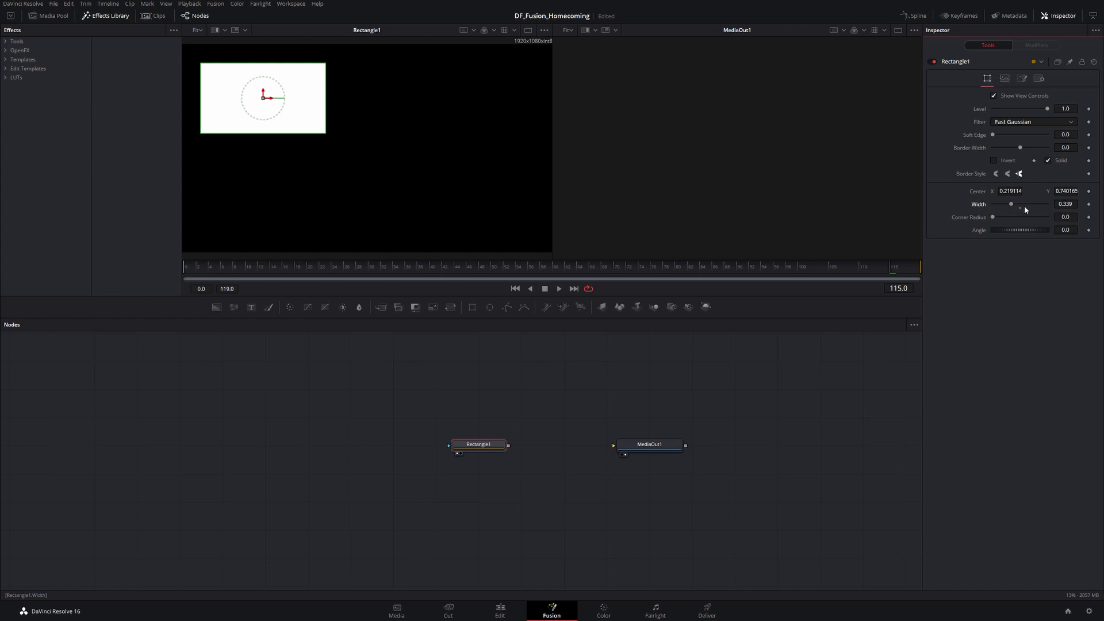
pyautogui.moveTo(1011, 205)
pyautogui.mouseDown()
pyautogui.moveTo(1023, 203)
pyautogui.moveTo(1013, 203)
pyautogui.mouseUp()
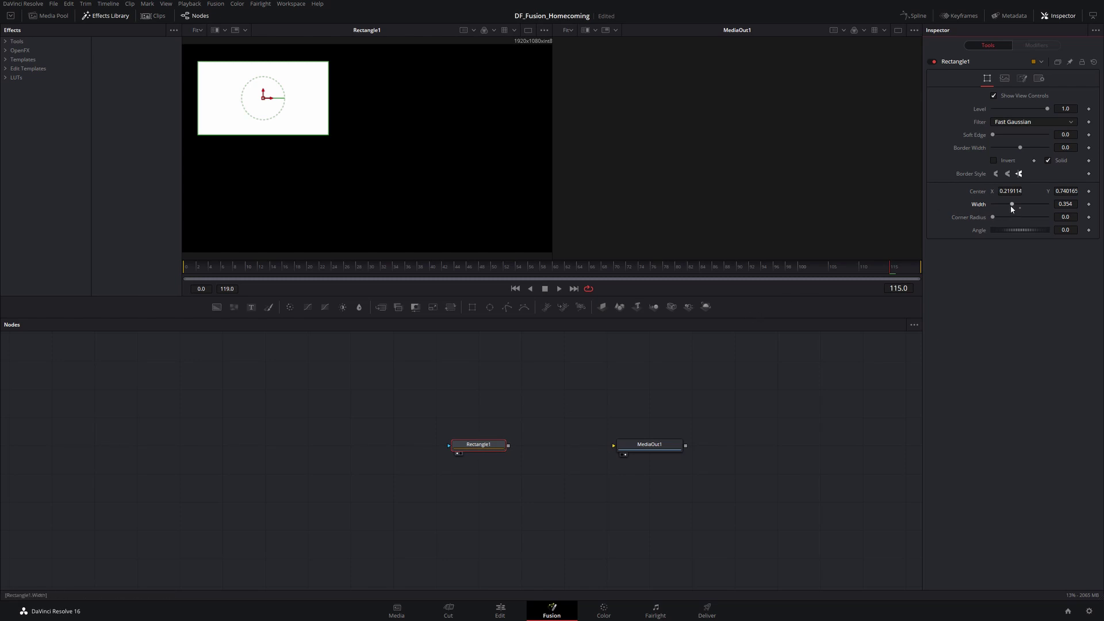
# Edit Rectangle1's Width control, naming it Size and assigning it to the Controls page.
pyautogui.click(483, 446)
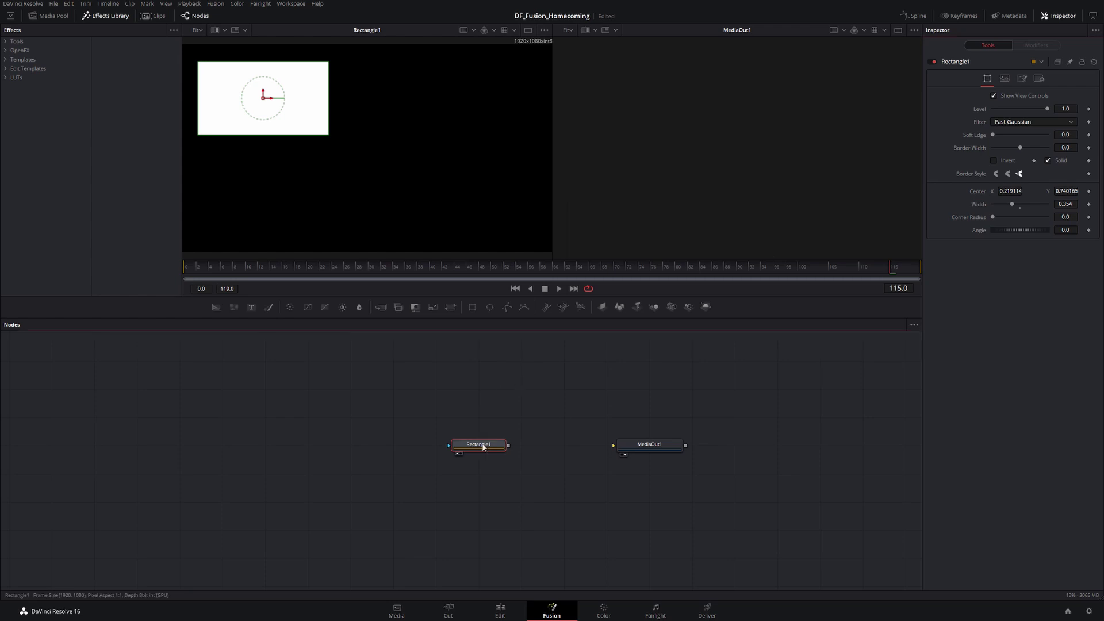
pyautogui.rightClick(482, 446)
pyautogui.click(537, 367)
pyautogui.click(469, 209)
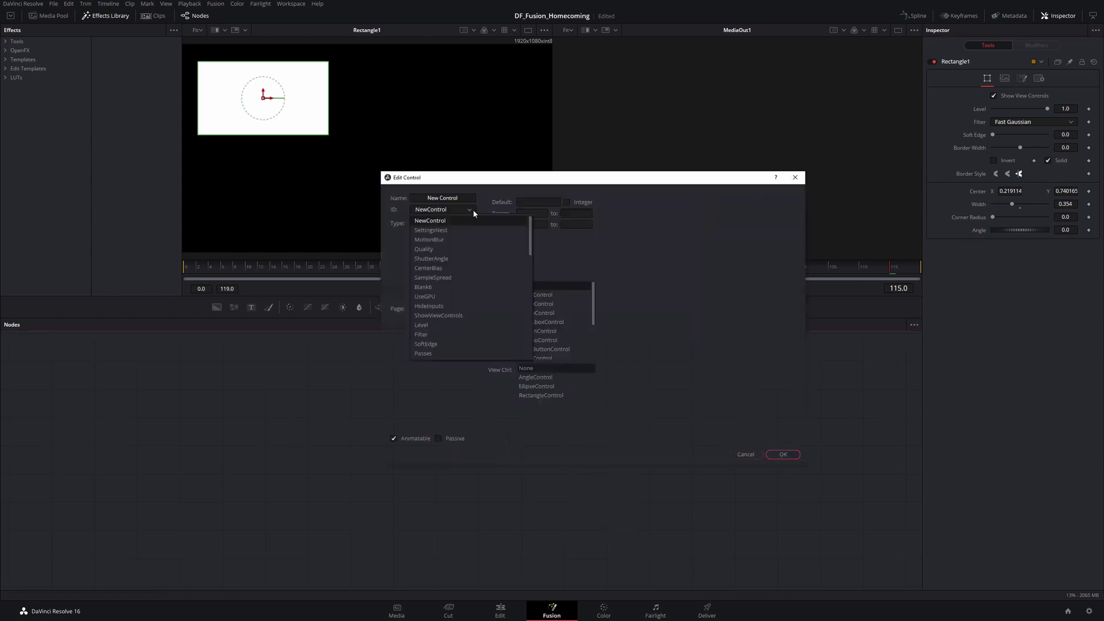
pyautogui.moveTo(533, 239); pyautogui.dragTo(530, 299)
pyautogui.click(422, 296)
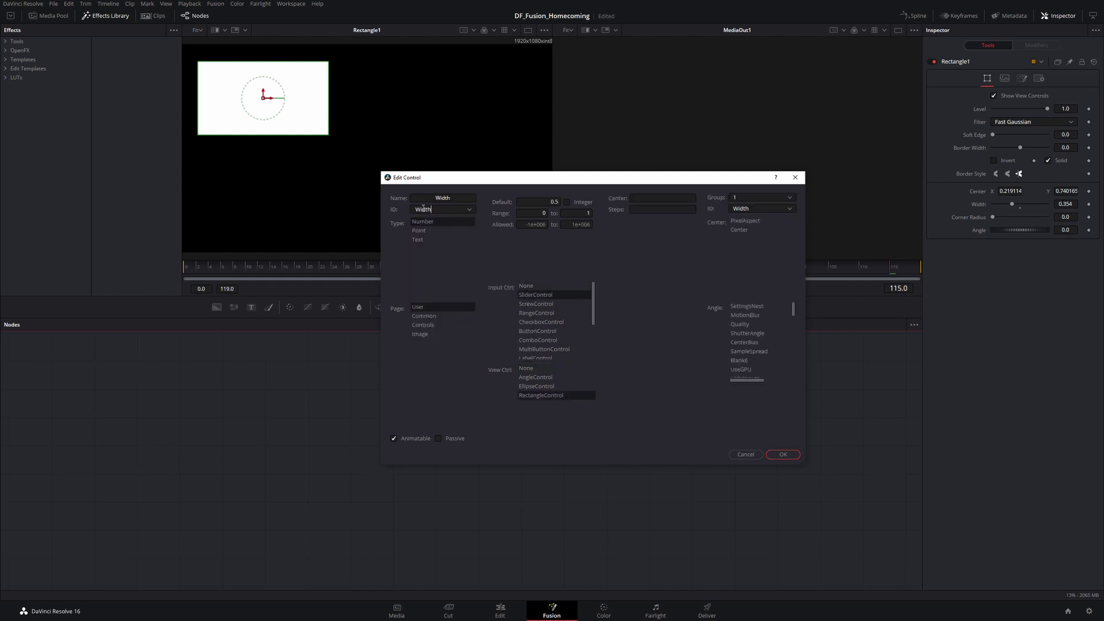
pyautogui.moveTo(454, 195); pyautogui.dragTo(415, 199)
pyautogui.write('Size')
pyautogui.click(789, 199)
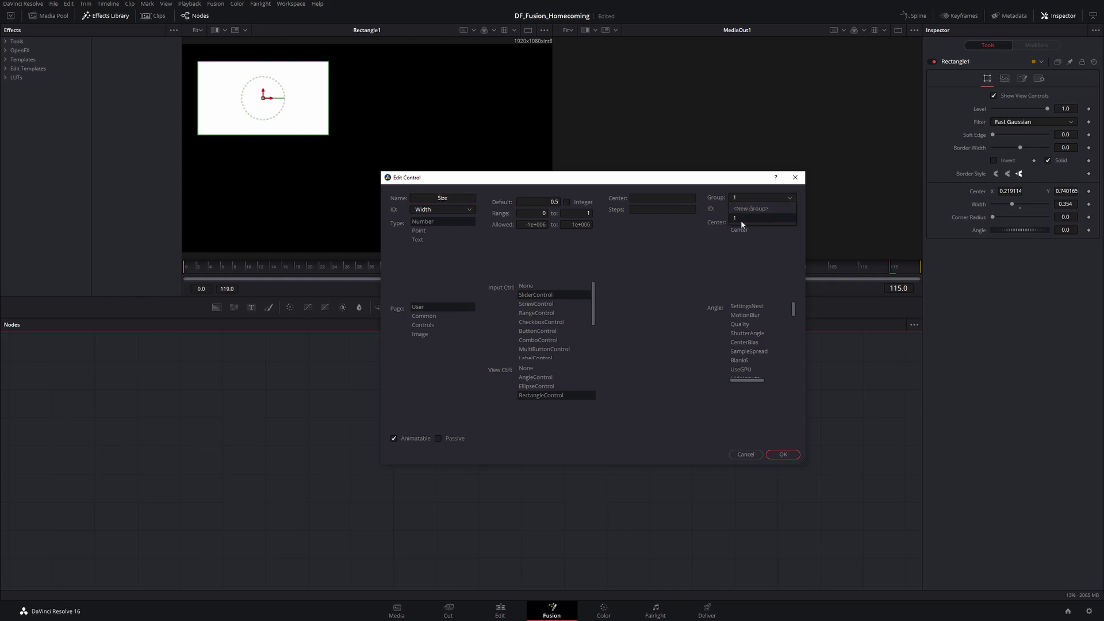
pyautogui.click(706, 261)
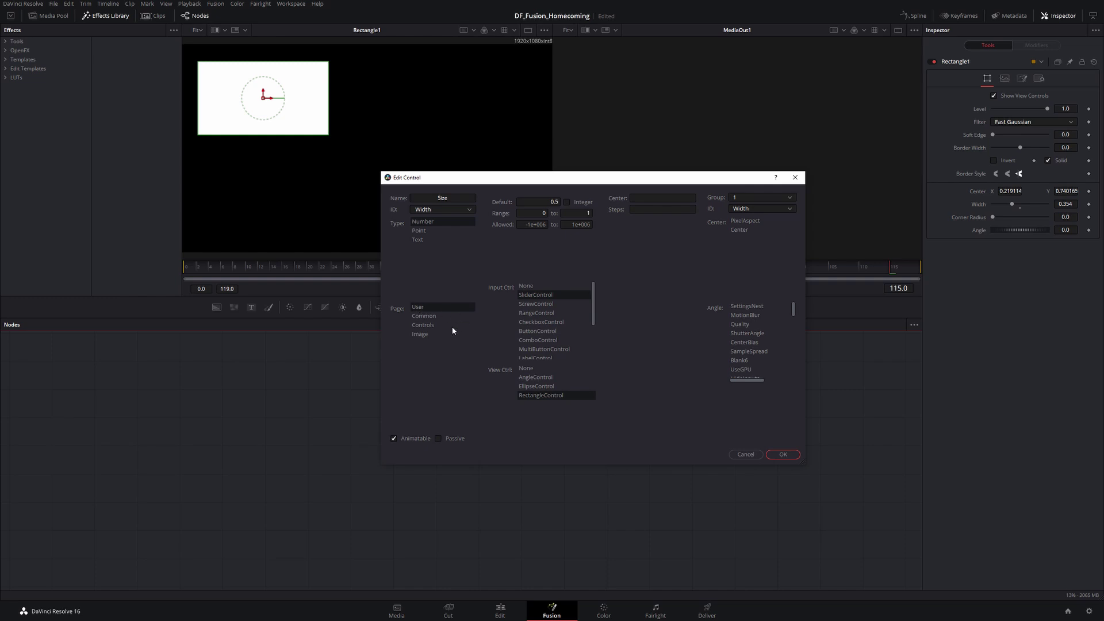
pyautogui.click(423, 327)
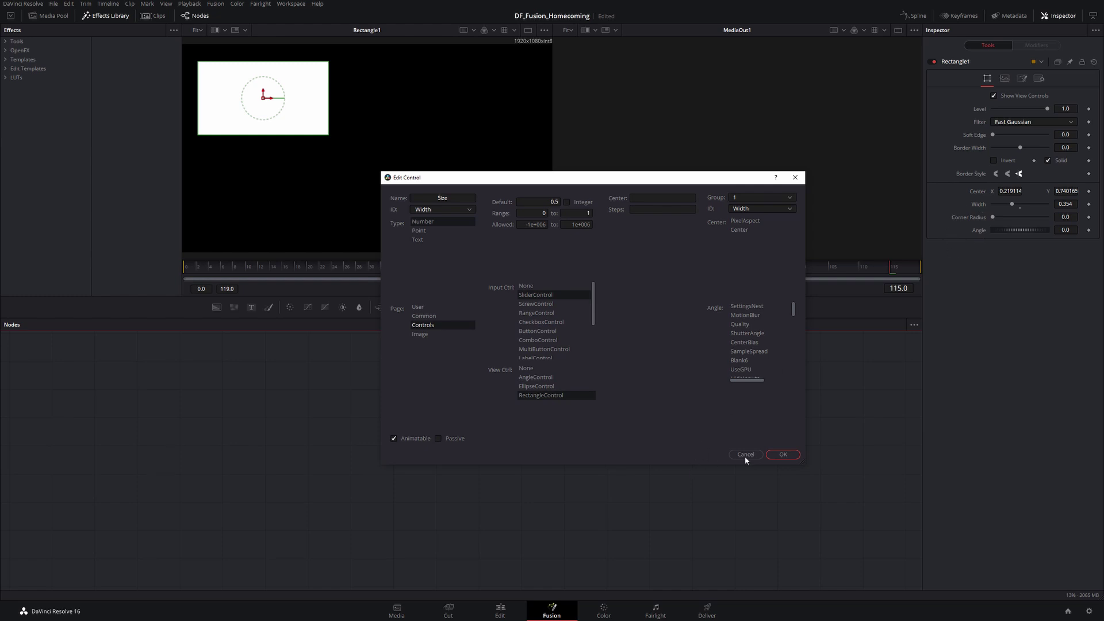
pyautogui.click(783, 455)
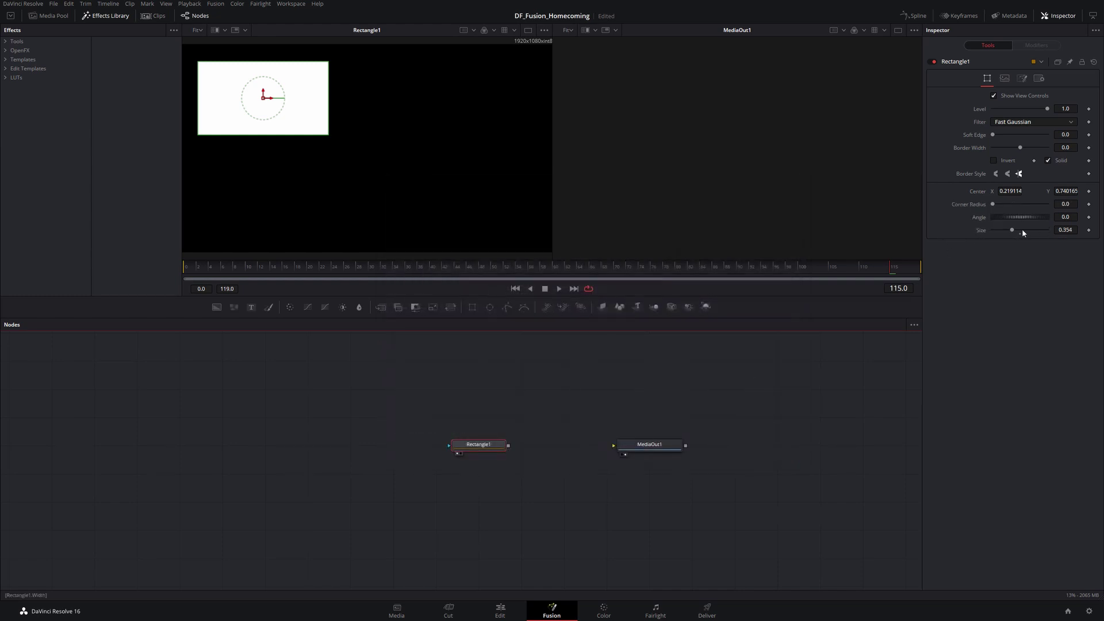
# Try Size at about 0.307, add a plain second Rectangle node and undo it, and restore Rectangle1's Size to about 0.354.
pyautogui.moveTo(1013, 232)
pyautogui.mouseDown()
pyautogui.moveTo(1034, 230)
pyautogui.moveTo(1001, 230)
pyautogui.moveTo(1010, 233)
pyautogui.mouseUp()
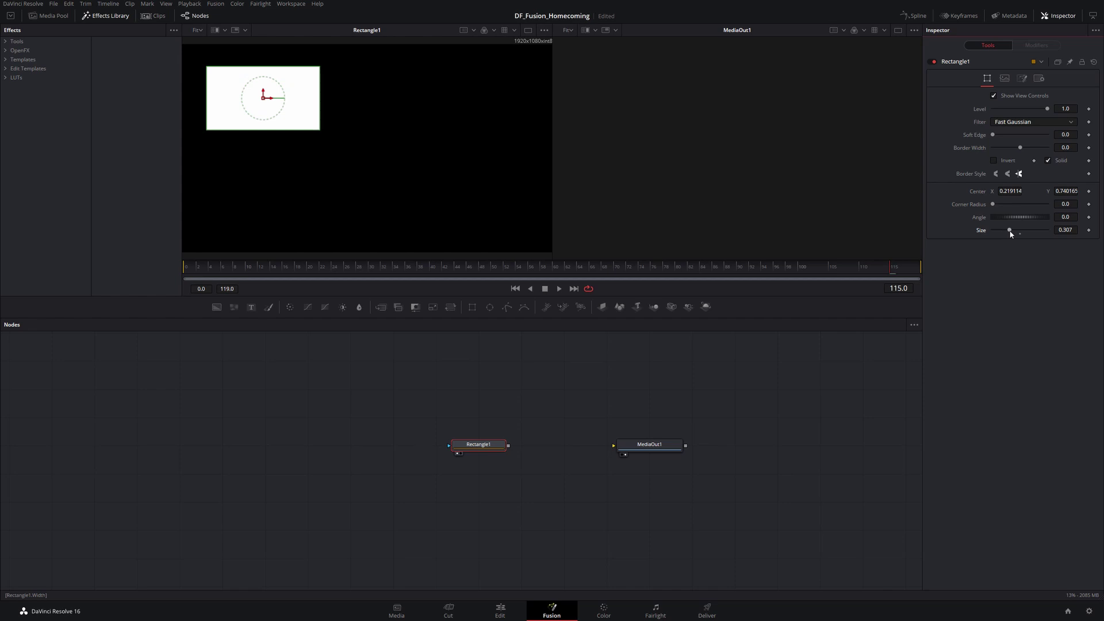
pyautogui.moveTo(471, 311); pyautogui.dragTo(582, 385)
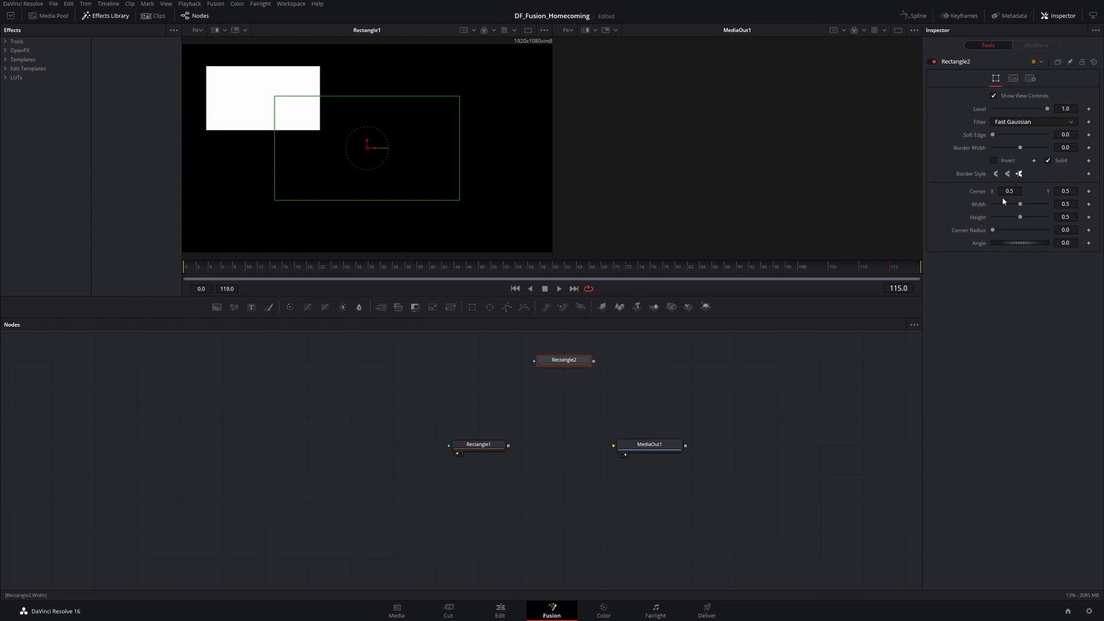
pyautogui.hotkey('ctrl', 'z')
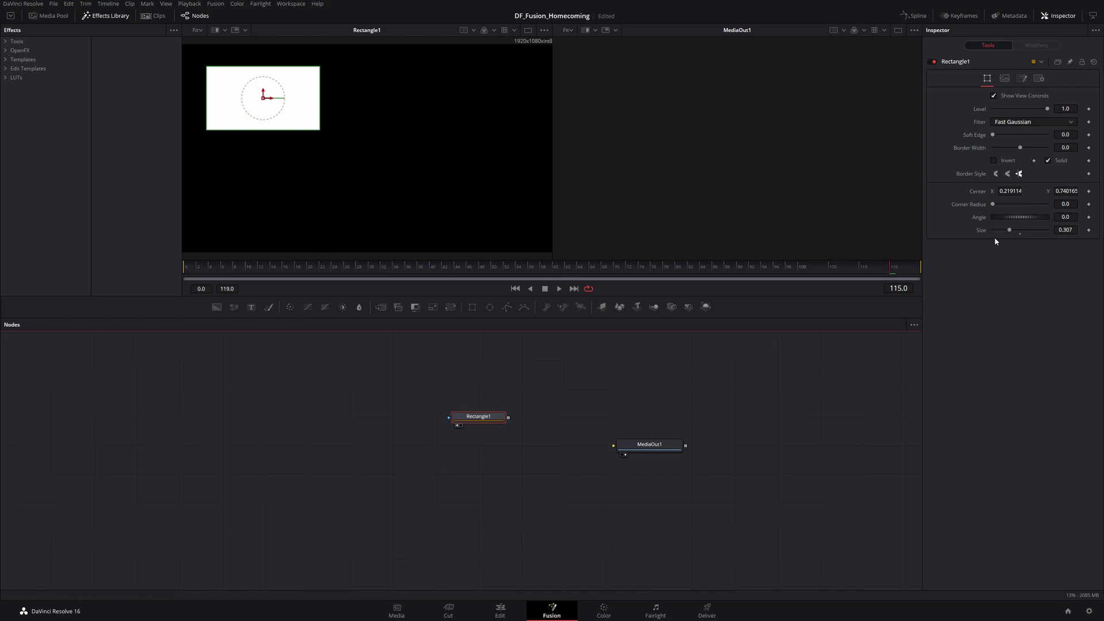
pyautogui.moveTo(1009, 230)
pyautogui.mouseDown()
pyautogui.moveTo(1035, 230)
pyautogui.moveTo(1012, 230)
pyautogui.mouseUp()
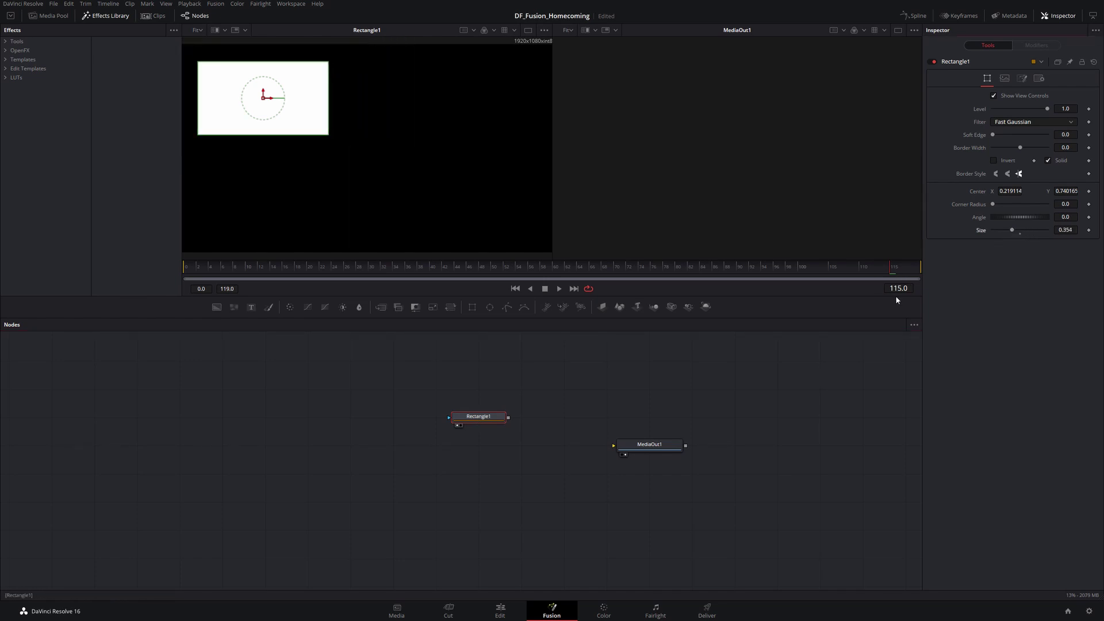
# Paste an unconnected copy of Rectangle1 below it and centre the copy at about X 0.70, Y 0.28 in the second viewer.
pyautogui.hotkey('ctrl', 'c')
pyautogui.hotkey('ctrl', 'v')
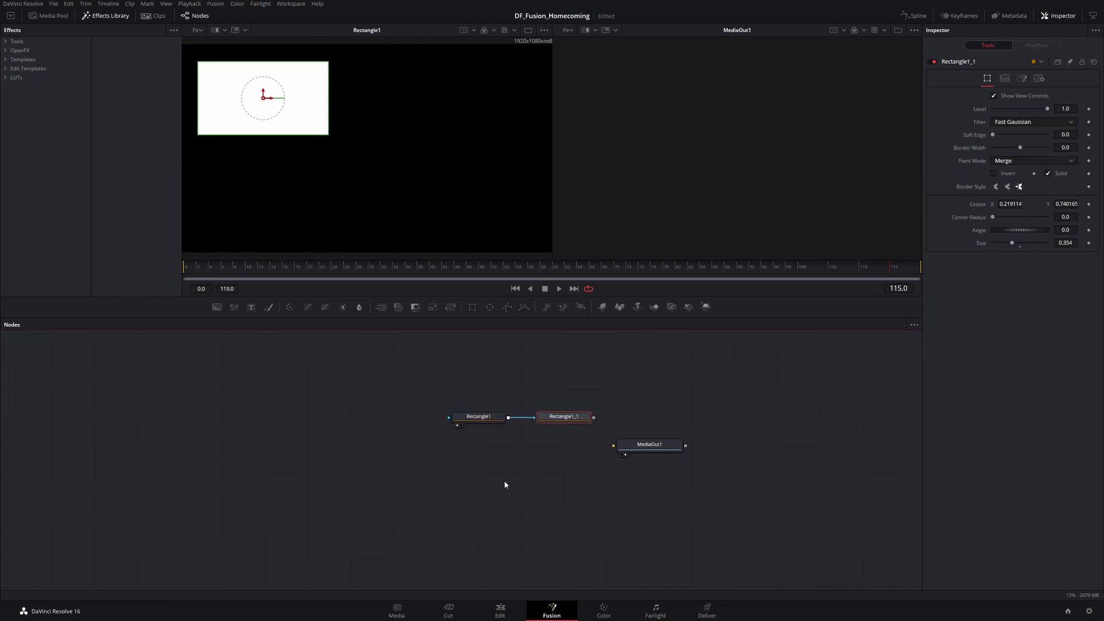
pyautogui.moveTo(567, 416); pyautogui.dragTo(475, 475)
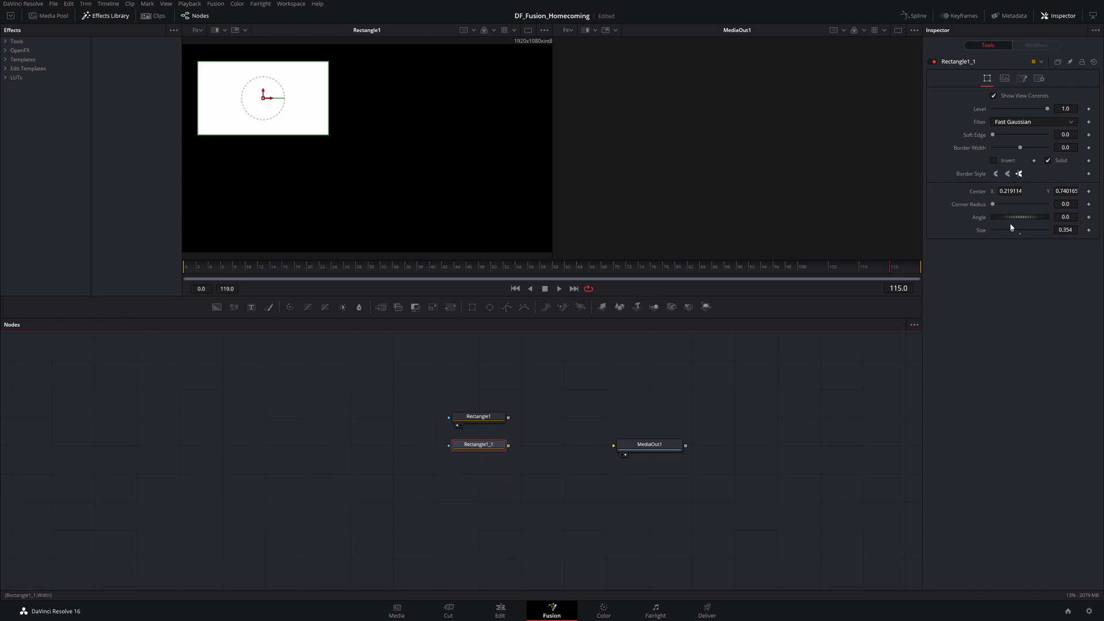
pyautogui.moveTo(493, 446); pyautogui.dragTo(703, 157)
pyautogui.moveTo(630, 96); pyautogui.dragTo(812, 195)
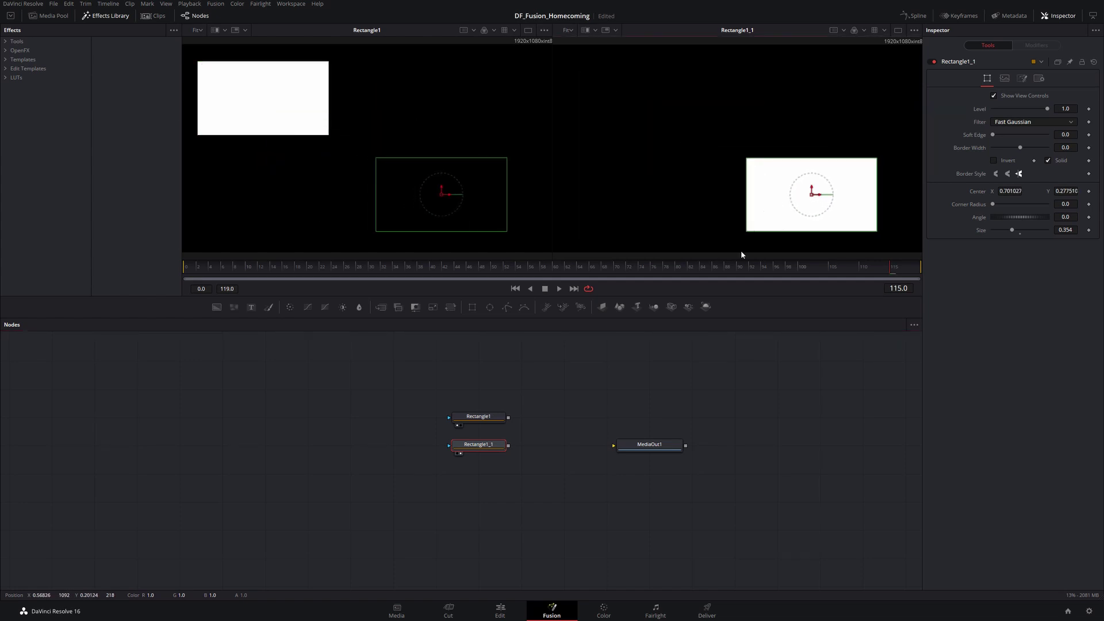
# Group the Rectangle1 and Rectangle1_1 nodes and rename the group as Masks.
pyautogui.moveTo(478, 416); pyautogui.dragTo(435, 444)
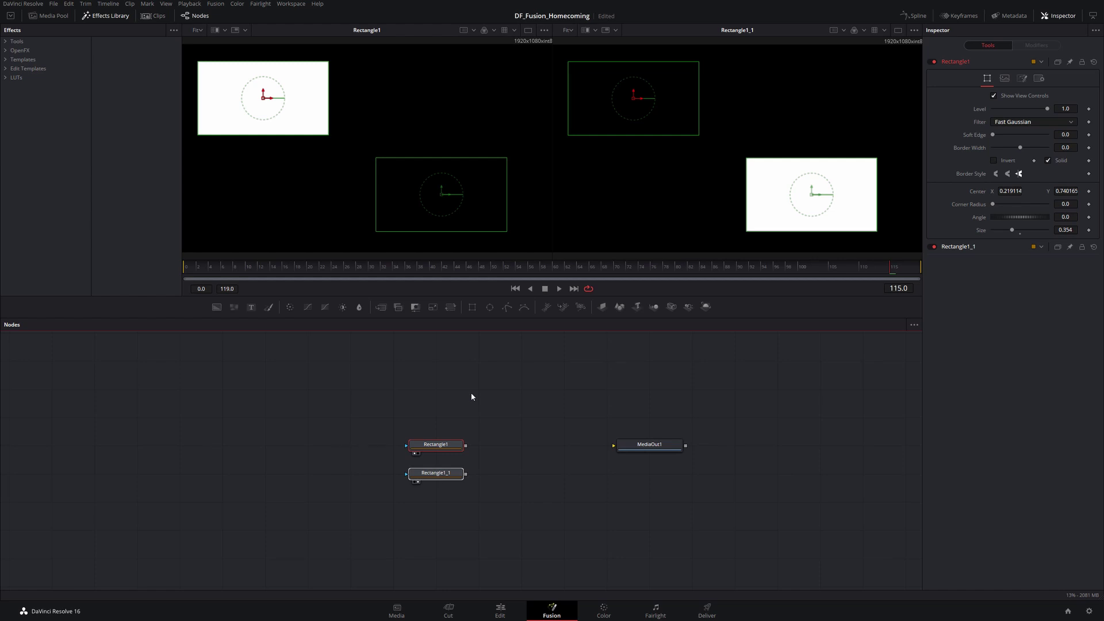
pyautogui.moveTo(363, 376); pyautogui.dragTo(480, 503)
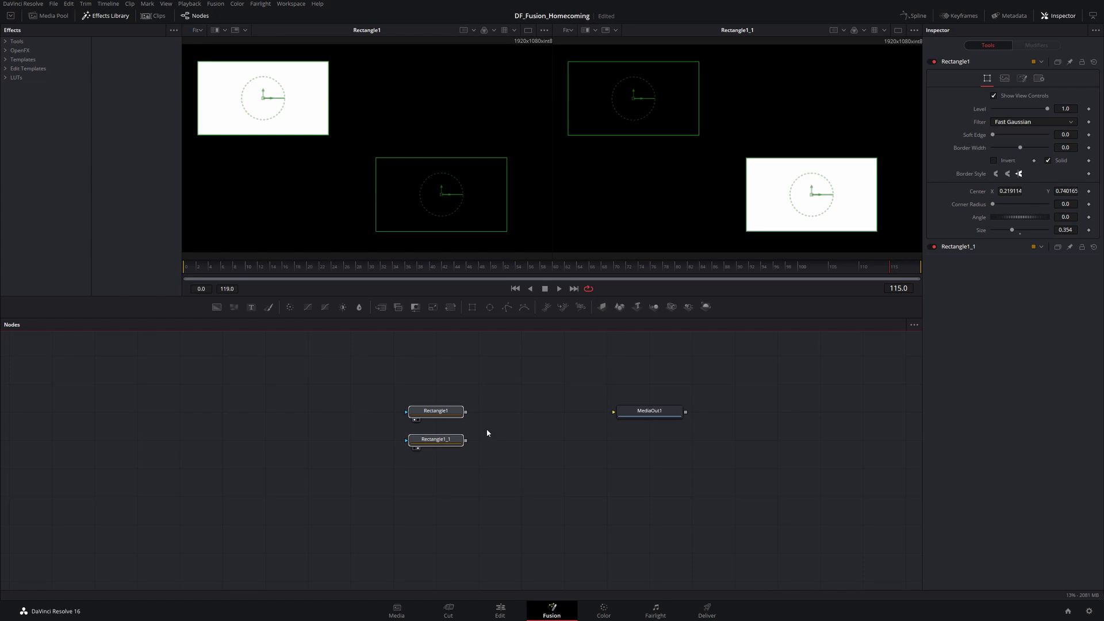
pyautogui.hotkey('ctrl', 'g')
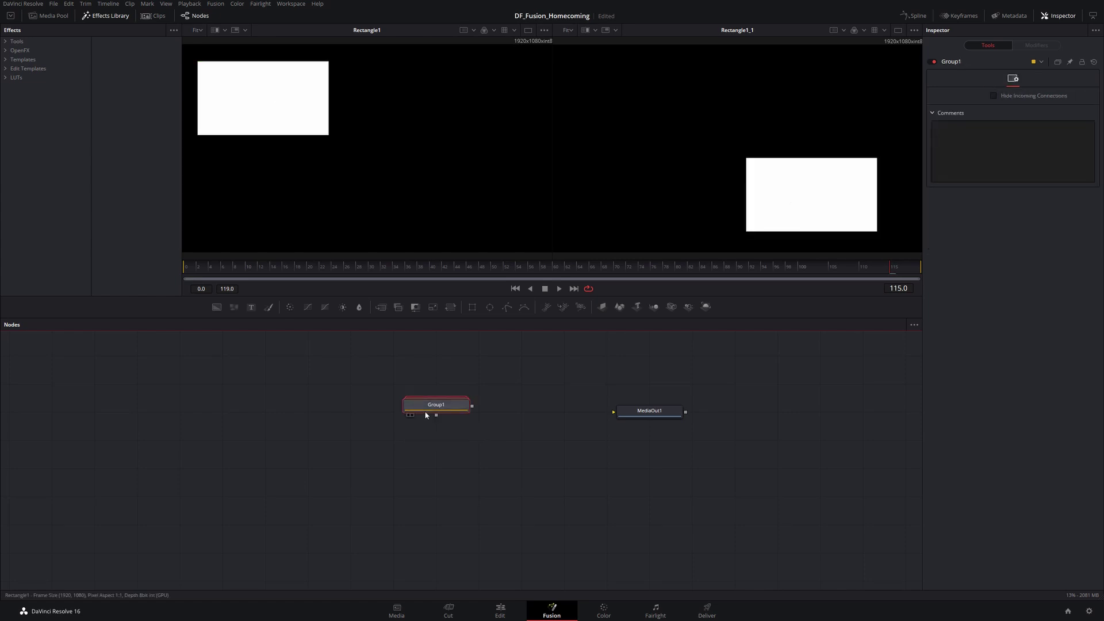
pyautogui.moveTo(431, 408); pyautogui.dragTo(431, 438)
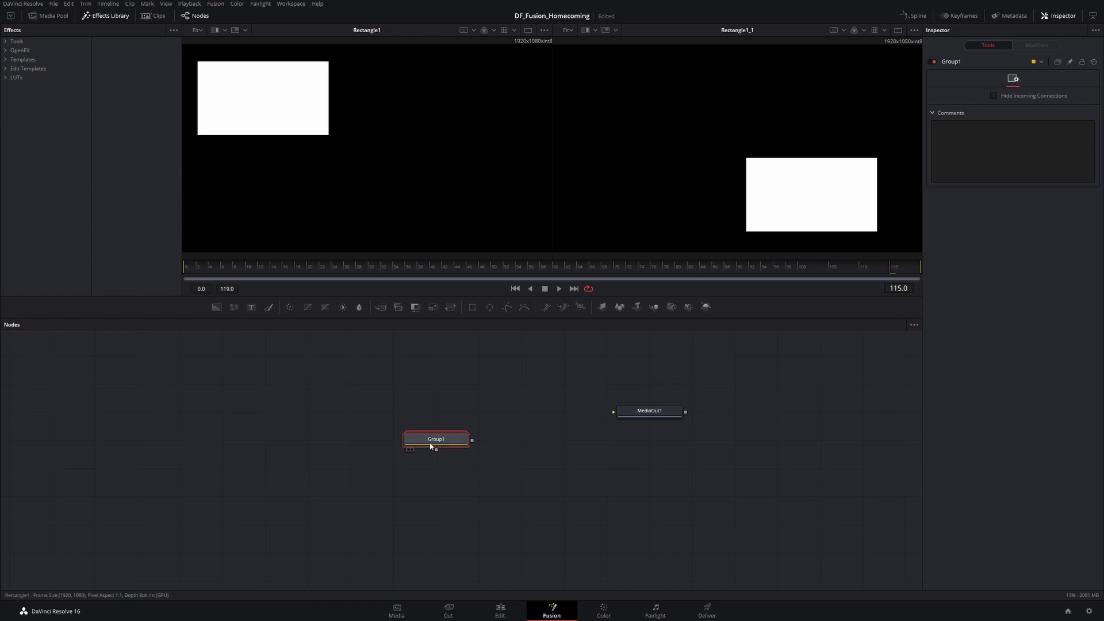
pyautogui.press('F2')
pyautogui.write('Maks')
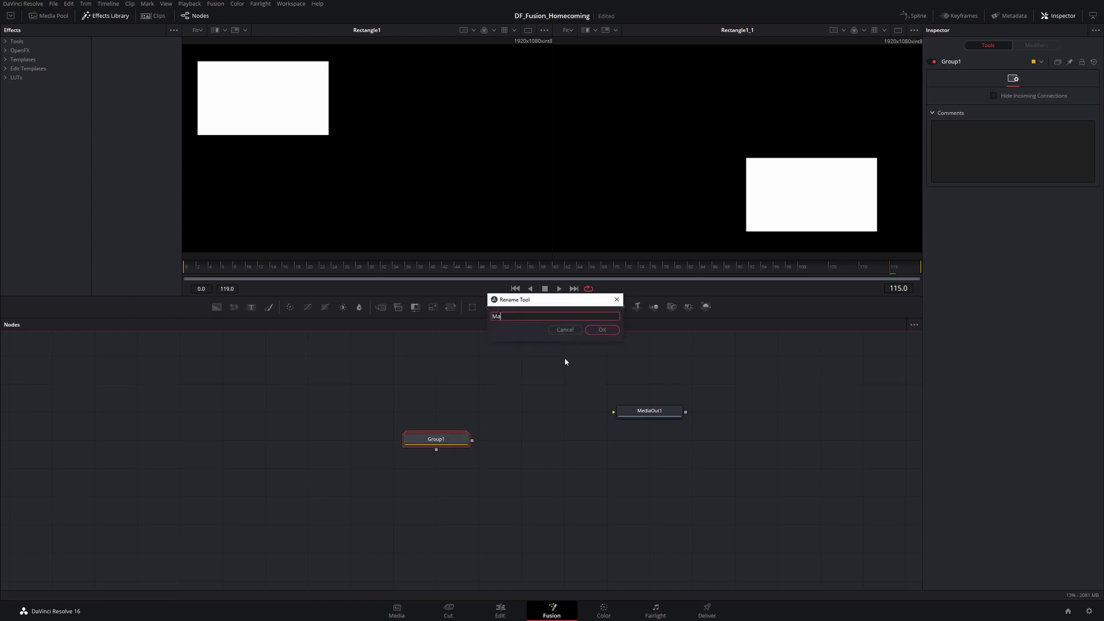
pyautogui.press('Return')
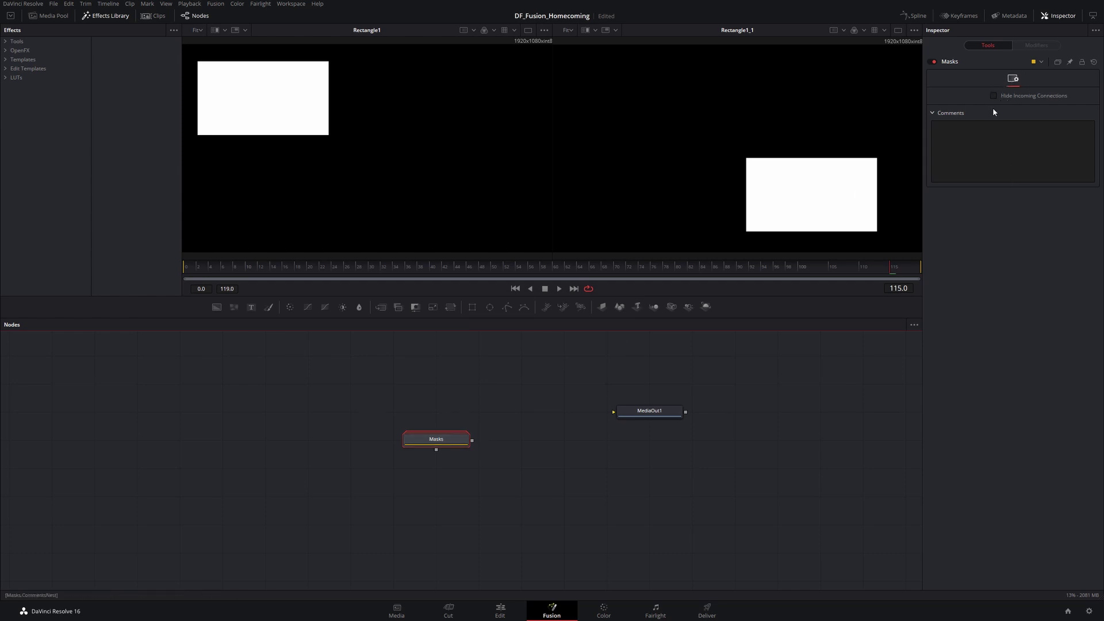
# Expand the Masks group, move it up slightly, and enlarge its frame around the two rectangle nodes.
pyautogui.doubleClick(435, 441)
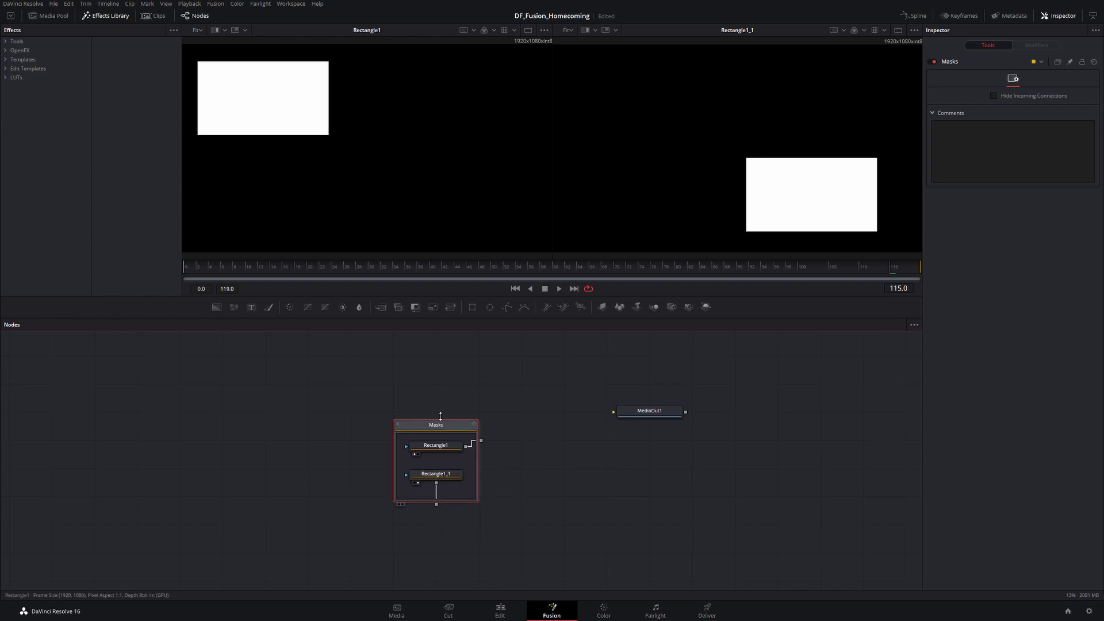
pyautogui.moveTo(441, 427); pyautogui.dragTo(435, 398)
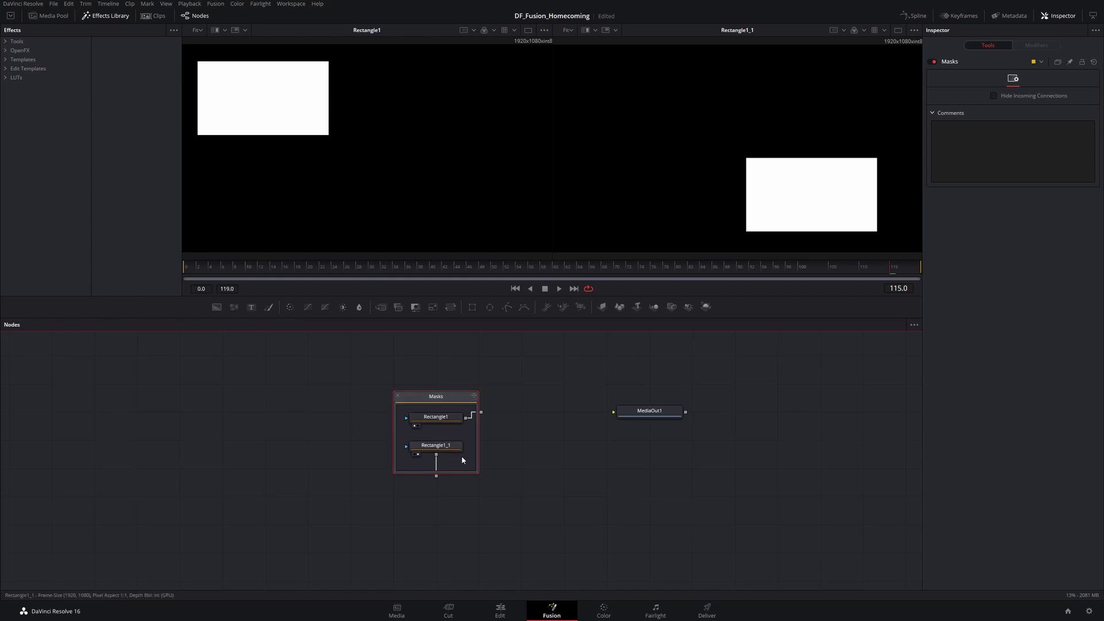
pyautogui.moveTo(478, 473); pyautogui.dragTo(540, 543)
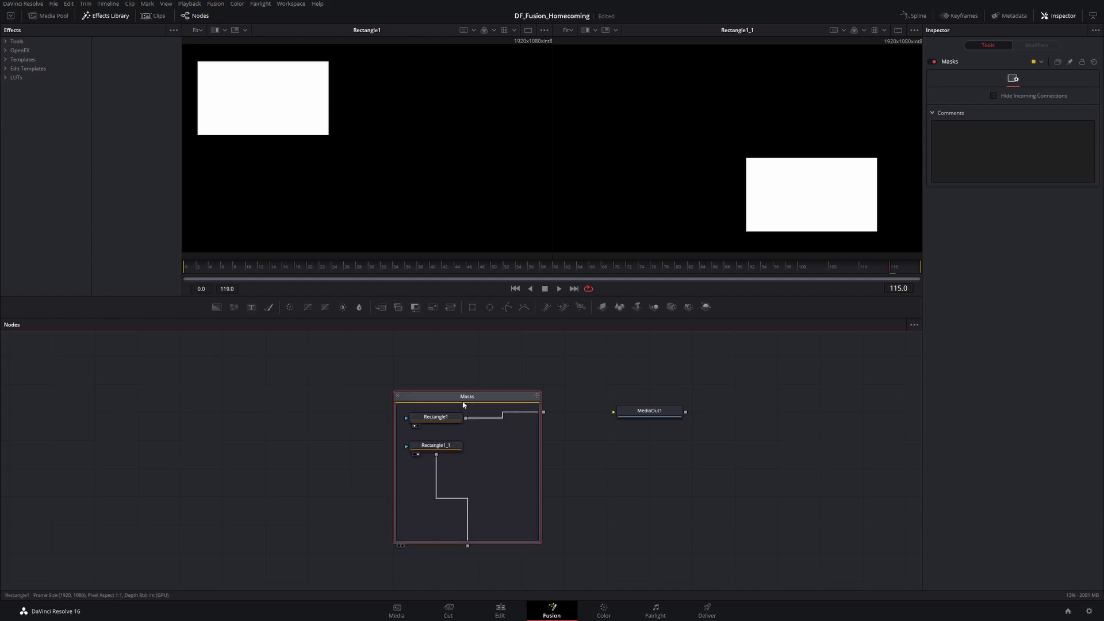
# Start a new control for the Masks group, naming it Size on the Common page with a SliderControl input.
pyautogui.rightClick(466, 397)
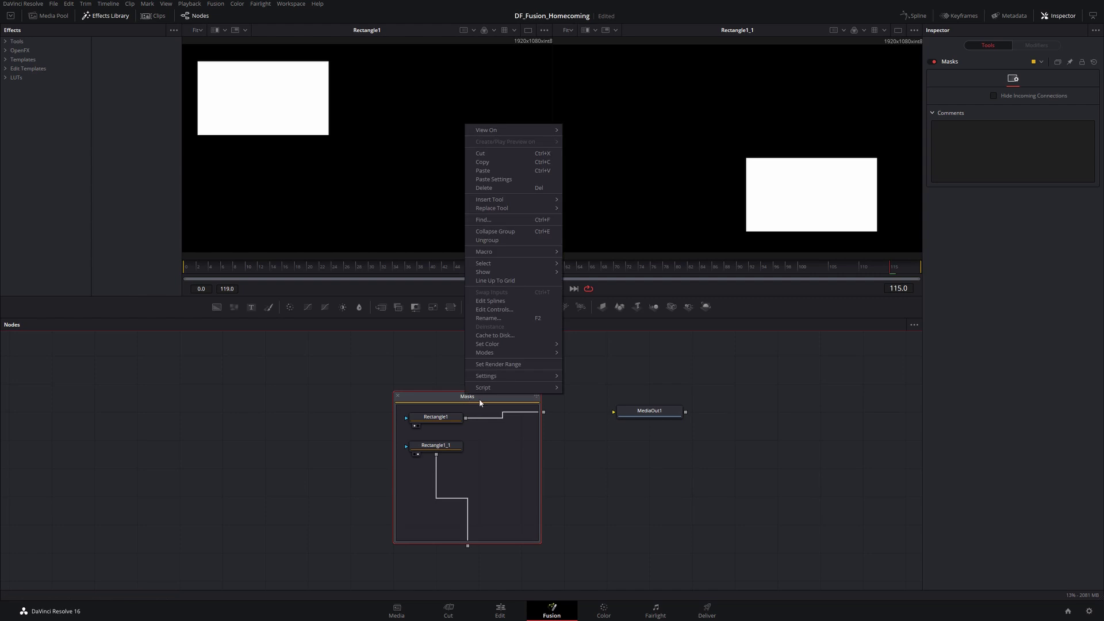
pyautogui.click(494, 309)
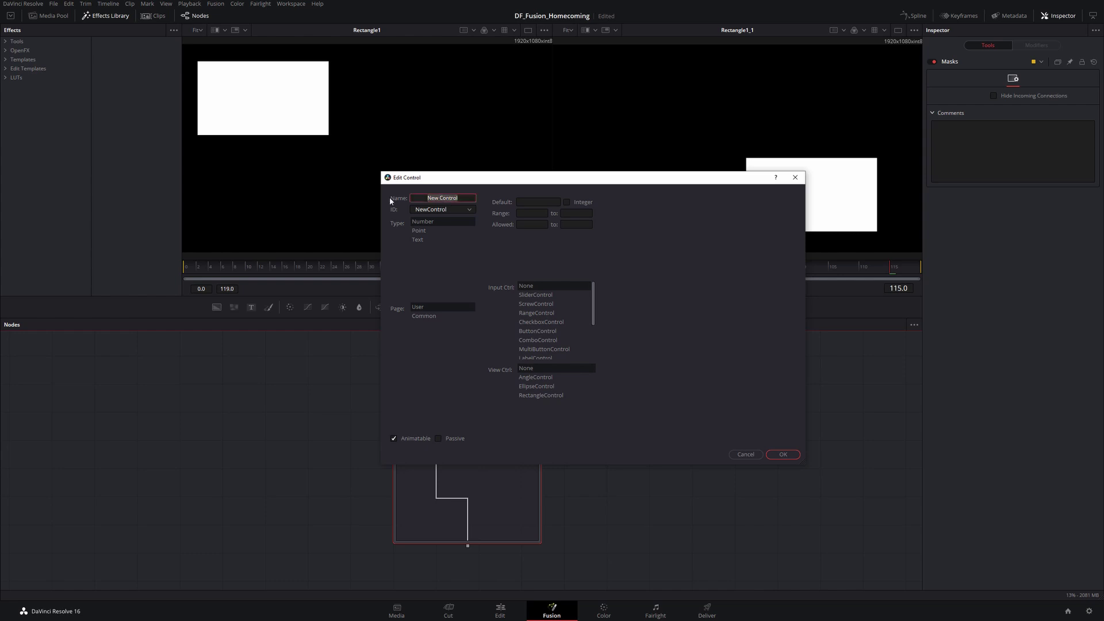
pyautogui.write('Size')
pyautogui.moveTo(434, 180); pyautogui.dragTo(531, 101)
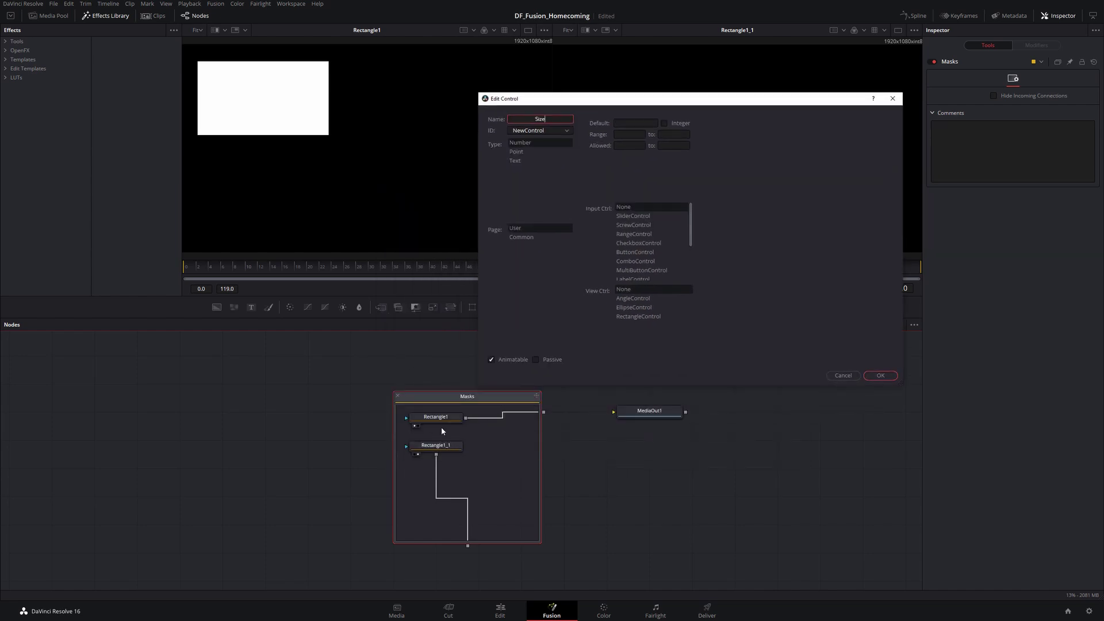
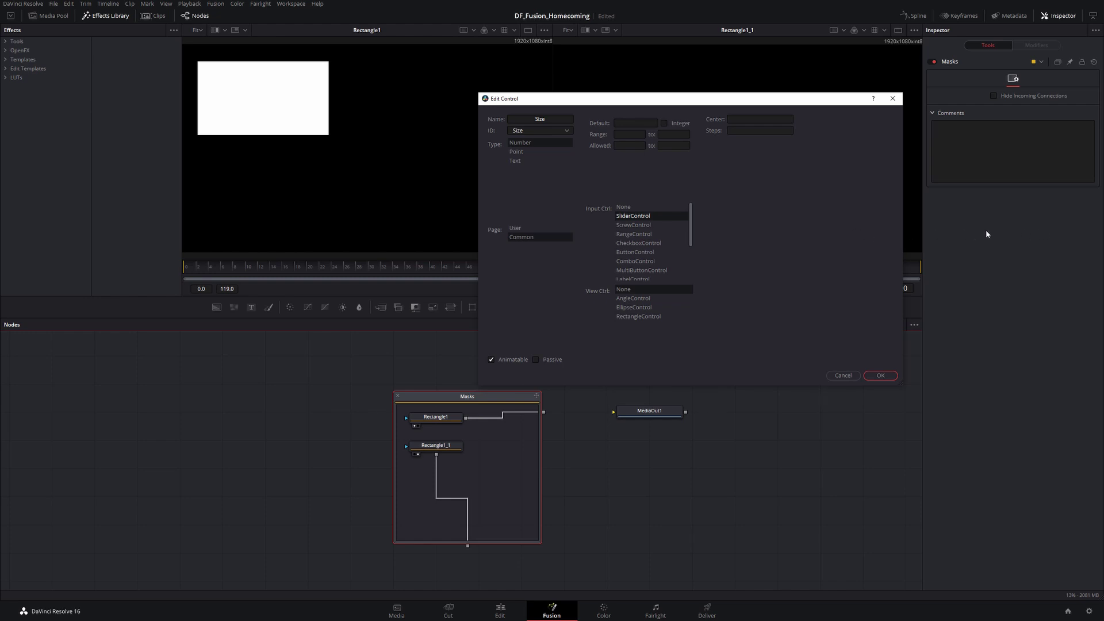
# Define the Size control's display range, an allowed range of 0 to 2 and a 0.5 default, and create it.
pyautogui.click(626, 134)
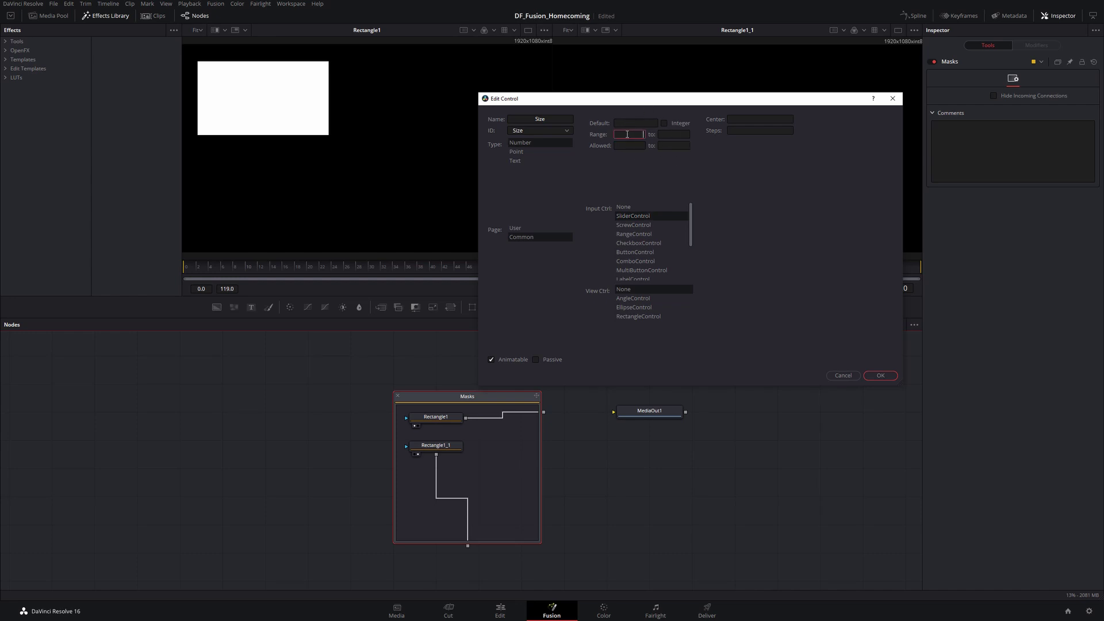
pyautogui.click(673, 135)
pyautogui.click(633, 135)
pyautogui.click(667, 145)
pyautogui.click(644, 145)
pyautogui.click(669, 146)
pyautogui.click(636, 147)
pyautogui.write('0')
pyautogui.click(674, 147)
pyautogui.write('2')
pyautogui.click(635, 123)
pyautogui.click(880, 376)
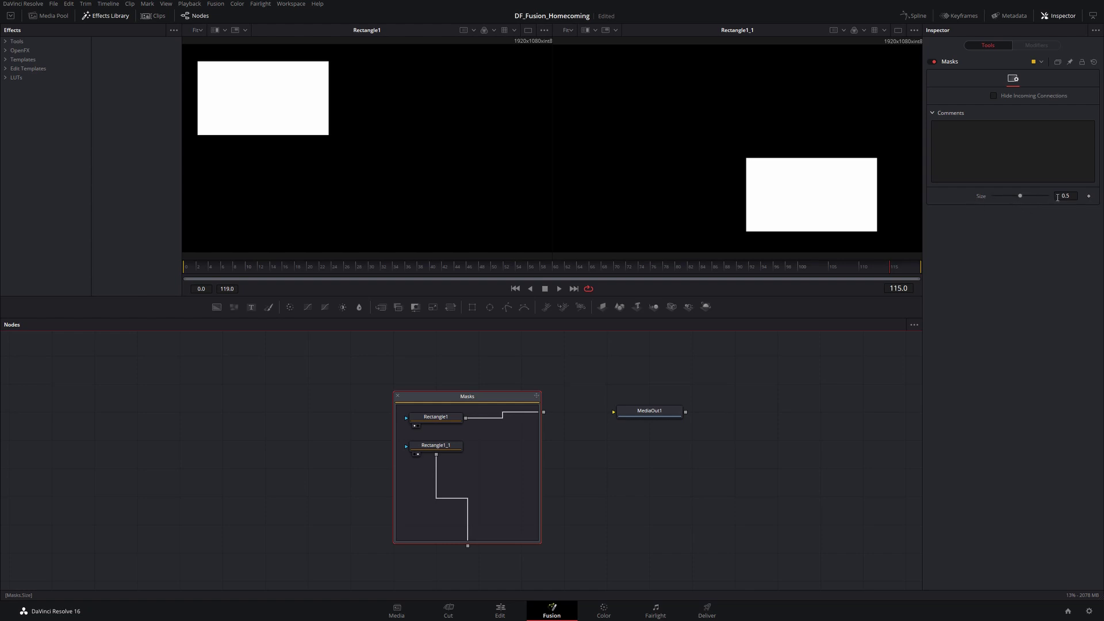
# Try the Masks group's Size slider at different values and leave it at about 0.52.
pyautogui.moveTo(1021, 196); pyautogui.dragTo(1061, 196)
pyautogui.moveTo(1051, 195); pyautogui.dragTo(1021, 199)
pyautogui.click(1071, 196)
pyautogui.moveTo(1017, 200); pyautogui.dragTo(1030, 199)
pyautogui.moveTo(1006, 203)
pyautogui.mouseDown()
pyautogui.moveTo(1016, 196)
pyautogui.moveTo(988, 202)
pyautogui.moveTo(1006, 196)
pyautogui.mouseUp()
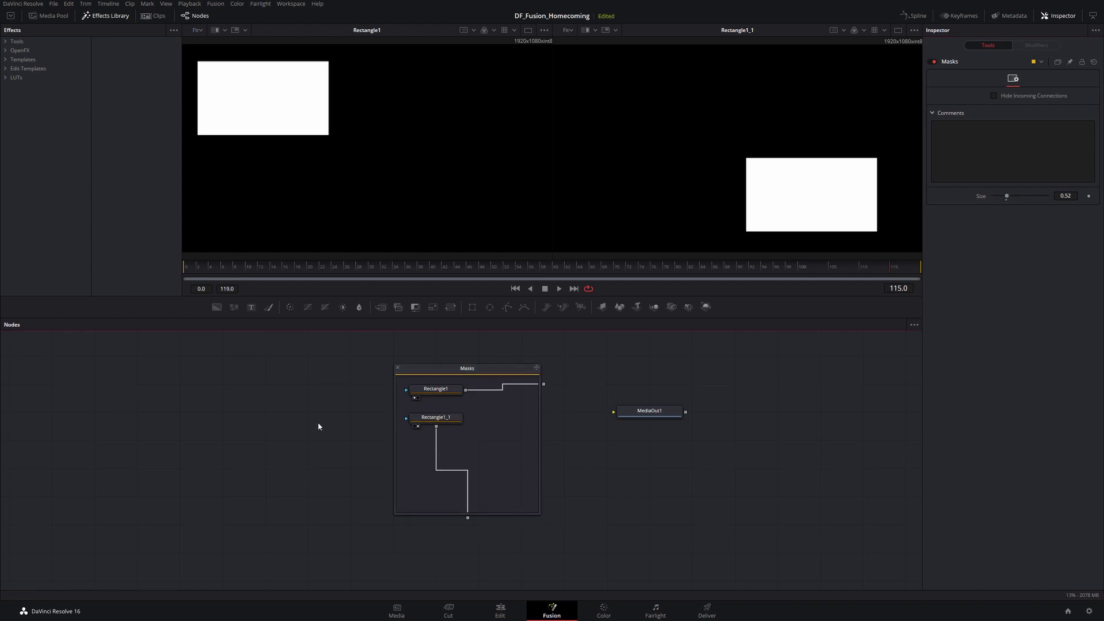
# Pin the Masks controls in the Inspector and select both rectangle nodes inside the group.
pyautogui.click(436, 390)
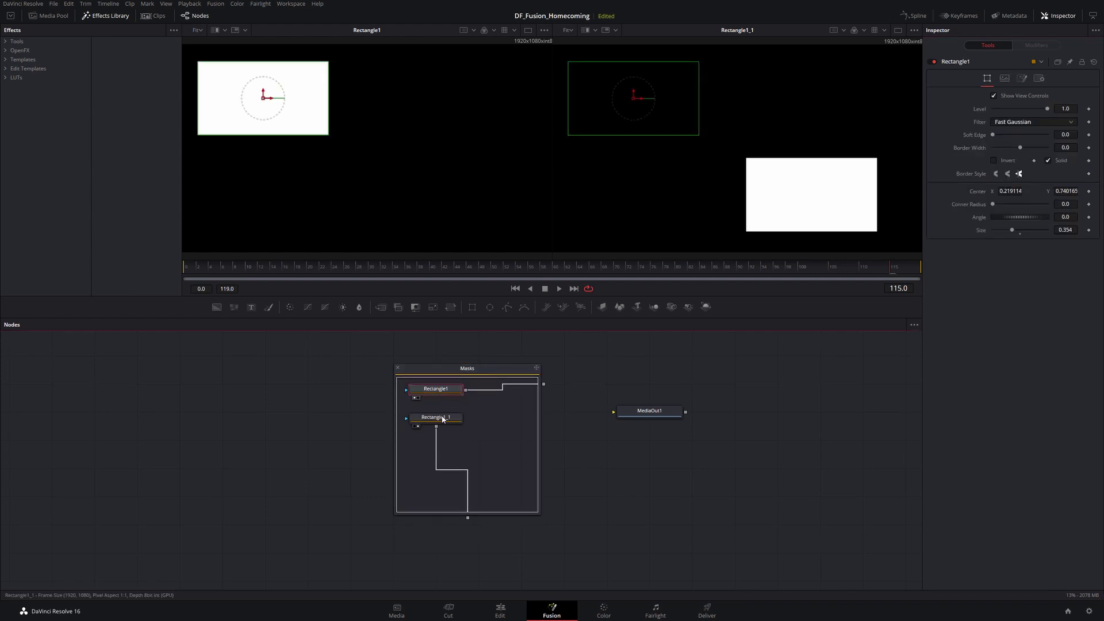
pyautogui.click(468, 370)
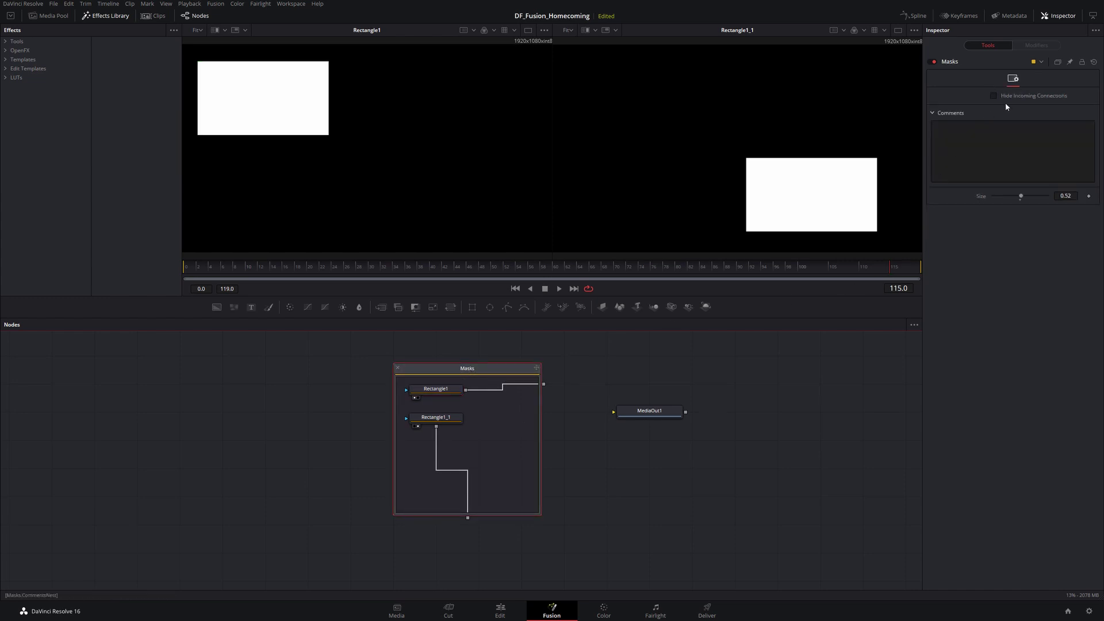
pyautogui.click(1070, 63)
pyautogui.click(653, 413)
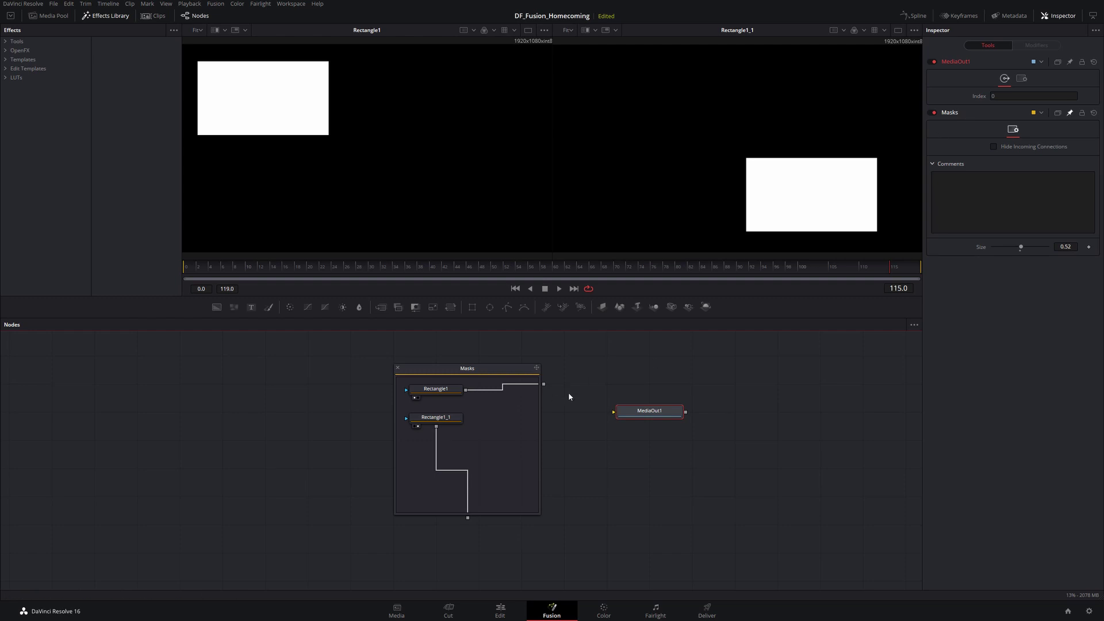
pyautogui.moveTo(489, 443); pyautogui.dragTo(409, 384)
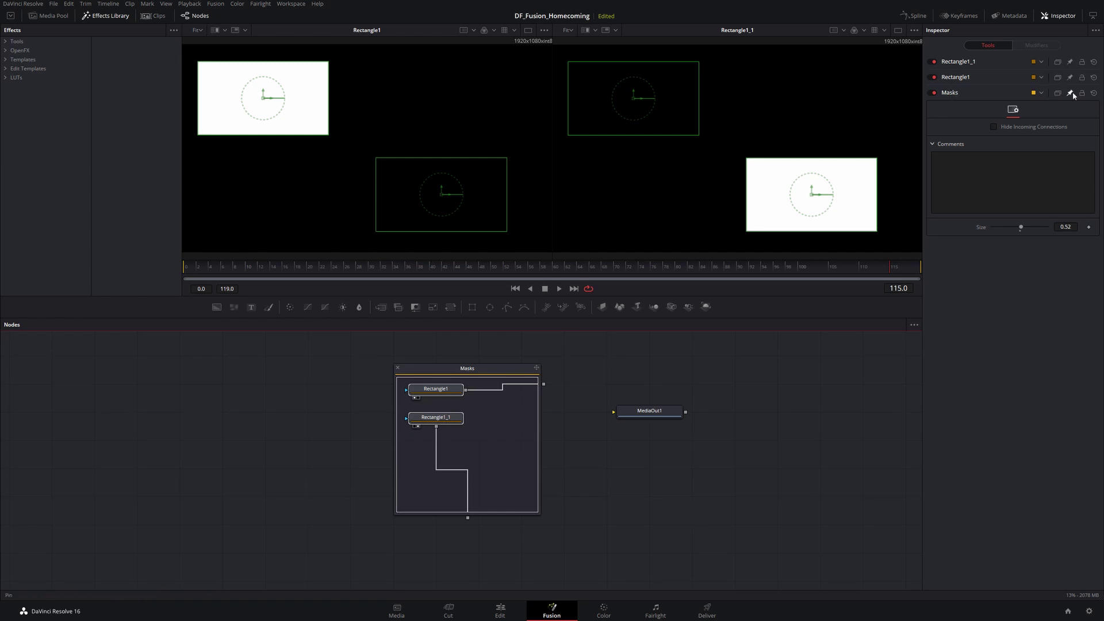
# Add an expression to Rectangle1's Size and link it to the Masks group's Size control.
pyautogui.click(429, 391)
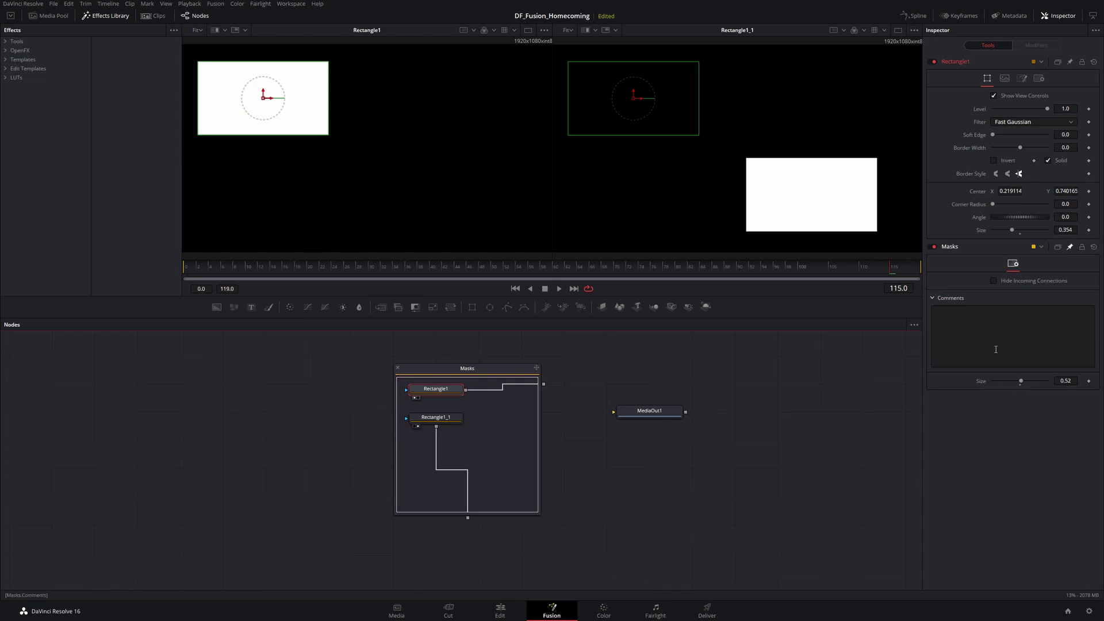
pyautogui.click(1074, 230)
pyautogui.moveTo(1075, 230); pyautogui.dragTo(1055, 233)
pyautogui.write('=')
pyautogui.press('Return')
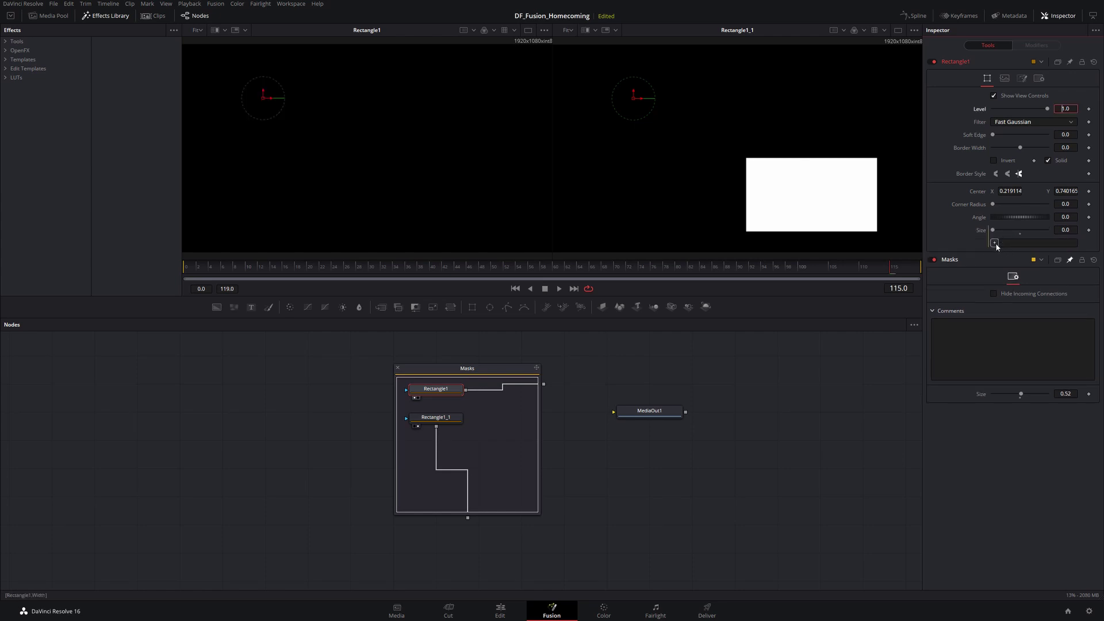
pyautogui.moveTo(994, 242); pyautogui.dragTo(986, 259)
pyautogui.moveTo(984, 308); pyautogui.dragTo(1066, 397)
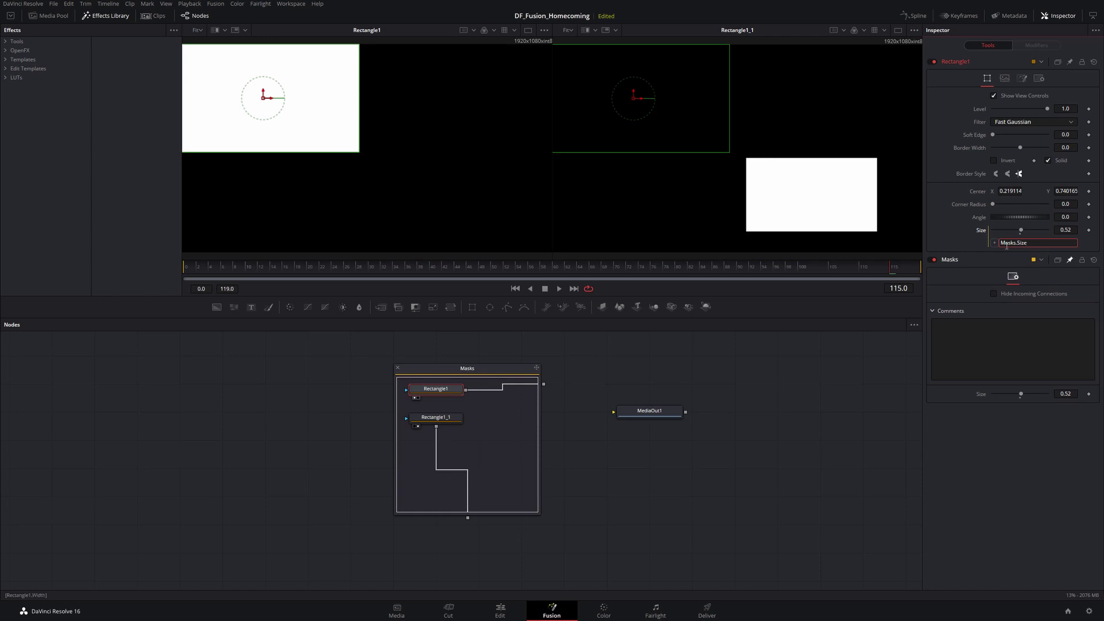
# Add an expression to Rectangle1_1's Size, clear its contents, and link it to Masks.Size.
pyautogui.click(451, 416)
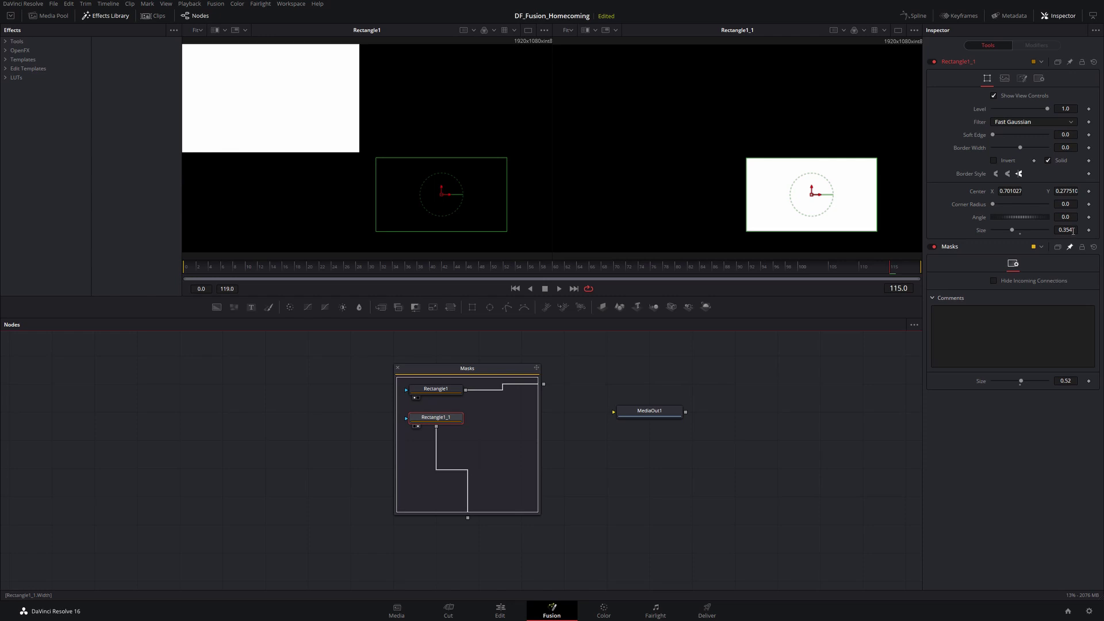
pyautogui.rightClick(979, 231)
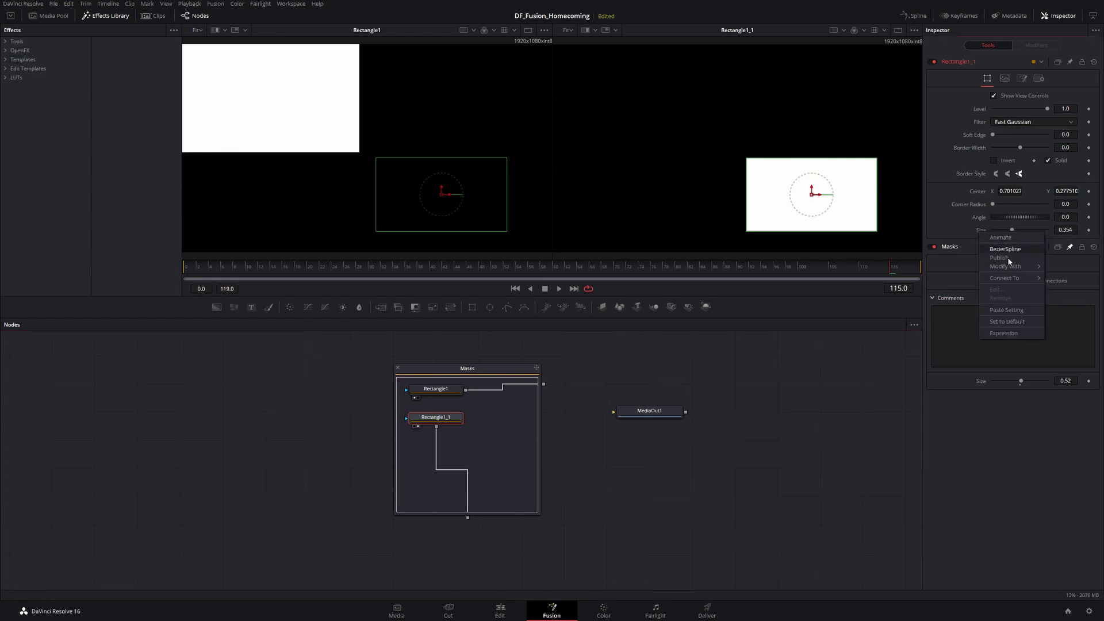
pyautogui.click(1003, 333)
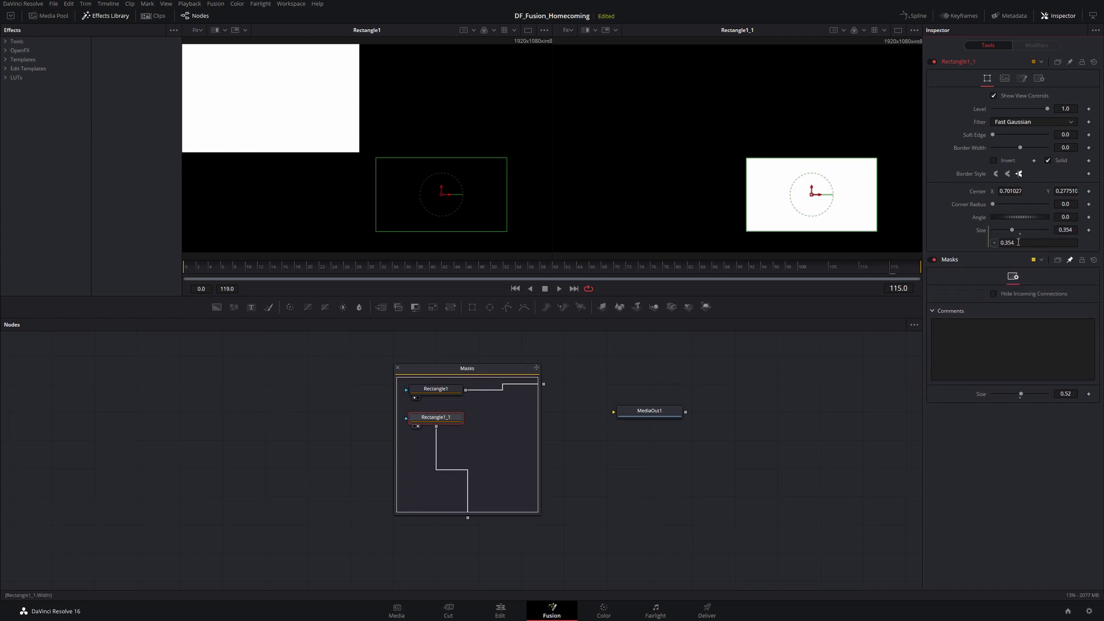
pyautogui.click(1020, 242)
pyautogui.press('BackSpace')
pyautogui.press('BackSpace')
pyautogui.press('BackSpace')
pyautogui.press('BackSpace')
pyautogui.press('BackSpace')
pyautogui.moveTo(993, 243); pyautogui.dragTo(1064, 394)
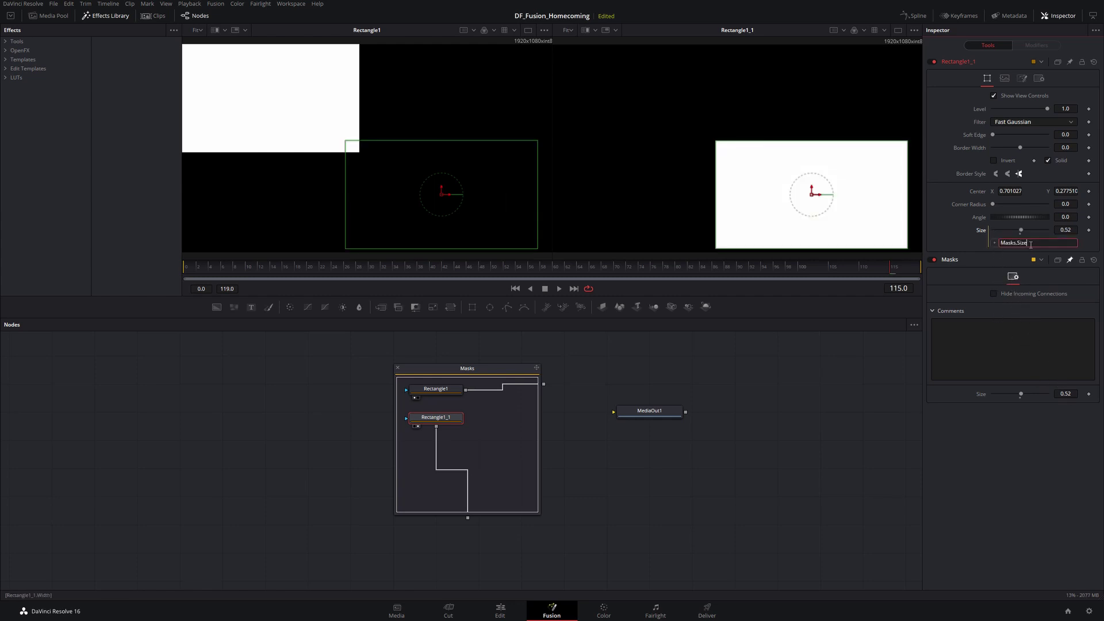
pyautogui.hotkey('ctrl', 'a')
pyautogui.click(774, 412)
# Collapse the Masks group near MediaOut1 and reduce its Size to about 0.299.
pyautogui.click(499, 375)
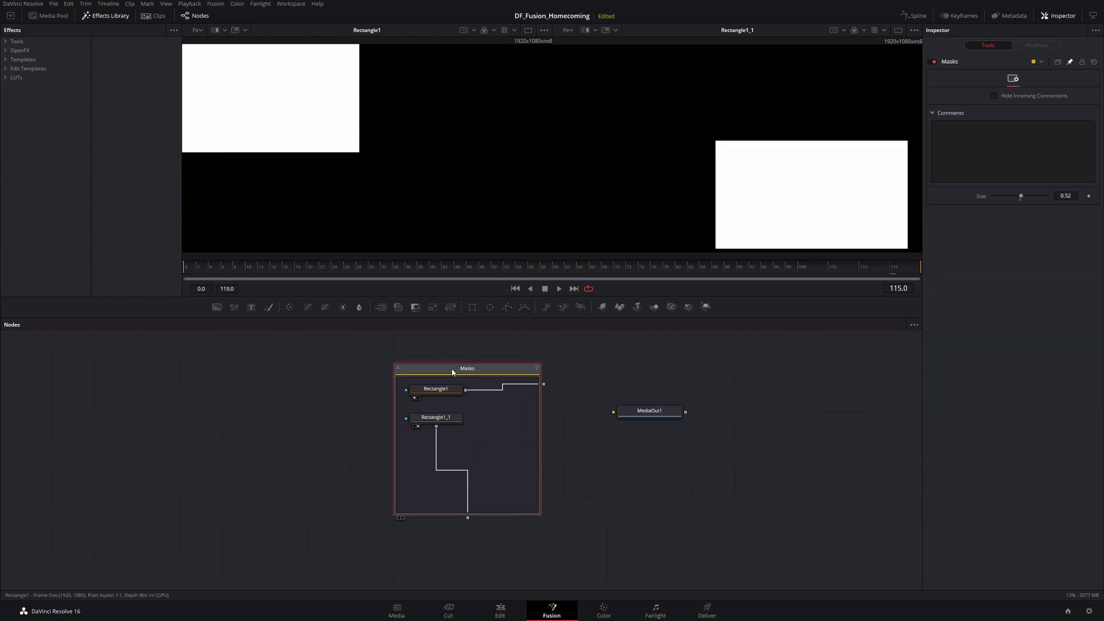
pyautogui.moveTo(463, 373); pyautogui.dragTo(479, 410)
pyautogui.click(312, 367)
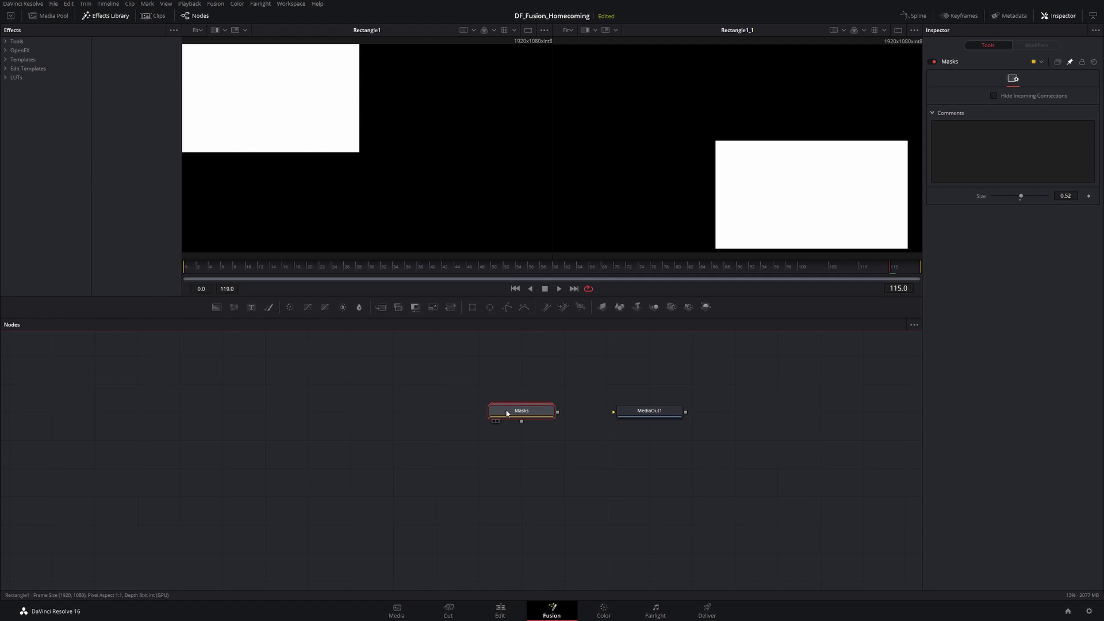
pyautogui.moveTo(1022, 199); pyautogui.dragTo(1007, 198)
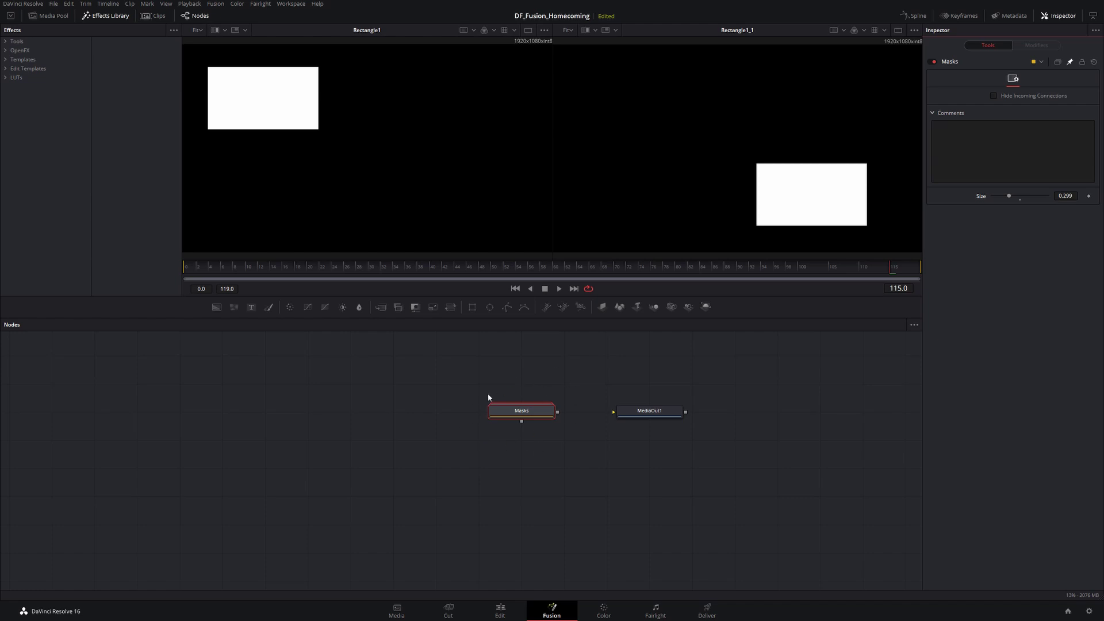
# Expand and ungroup Masks, regroup the two rectangle nodes, and undo the ungrouping and regrouping.
pyautogui.doubleClick(519, 412)
pyautogui.doubleClick(527, 410)
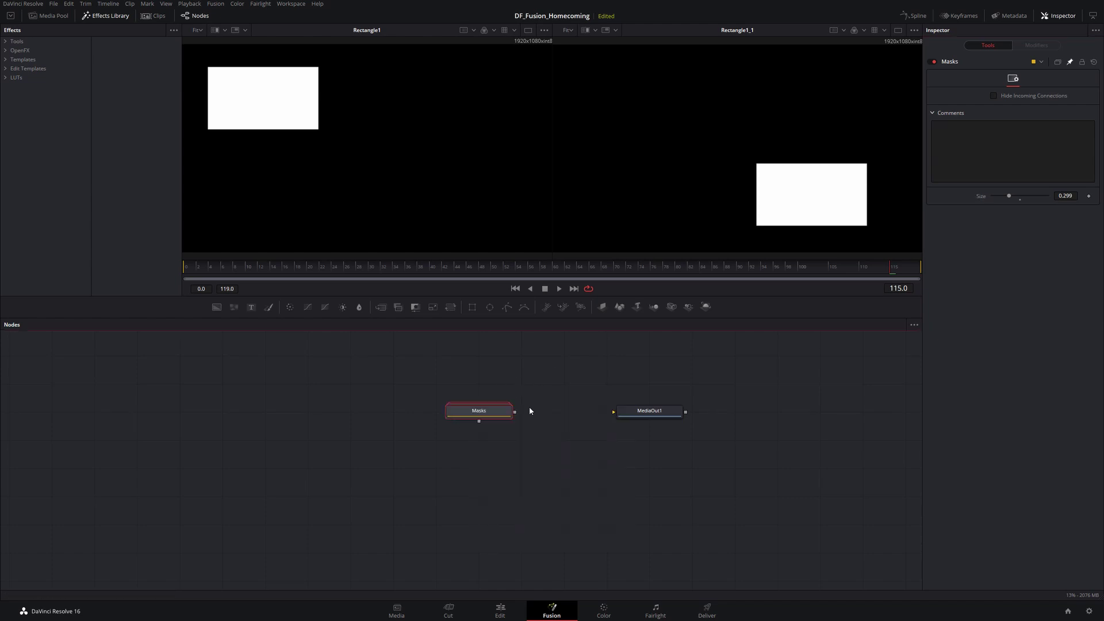
pyautogui.doubleClick(473, 411)
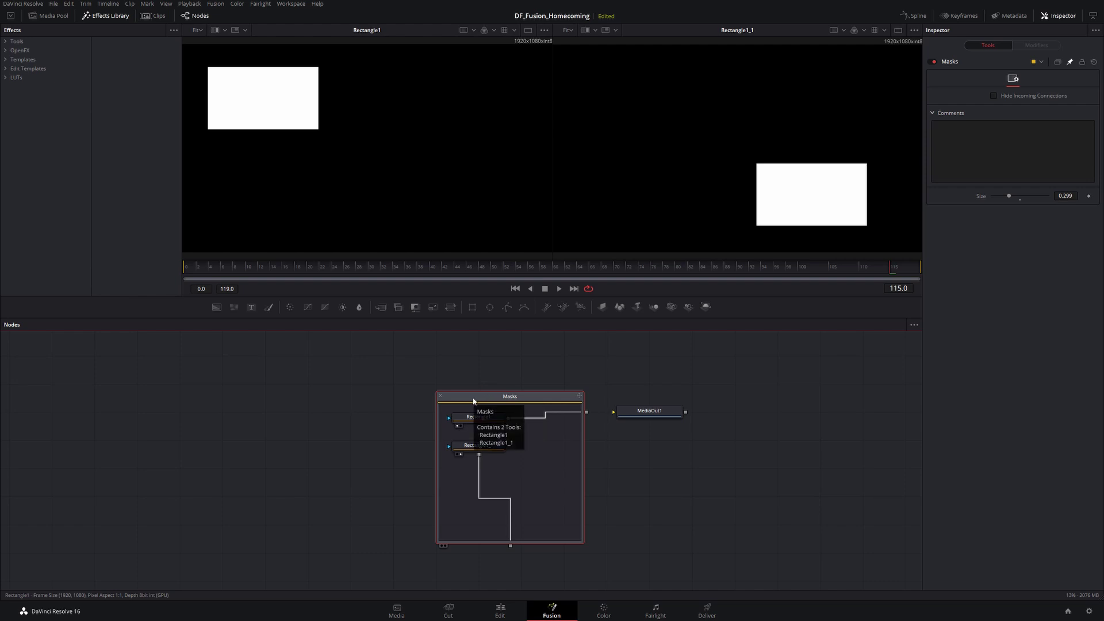
pyautogui.rightClick(473, 401)
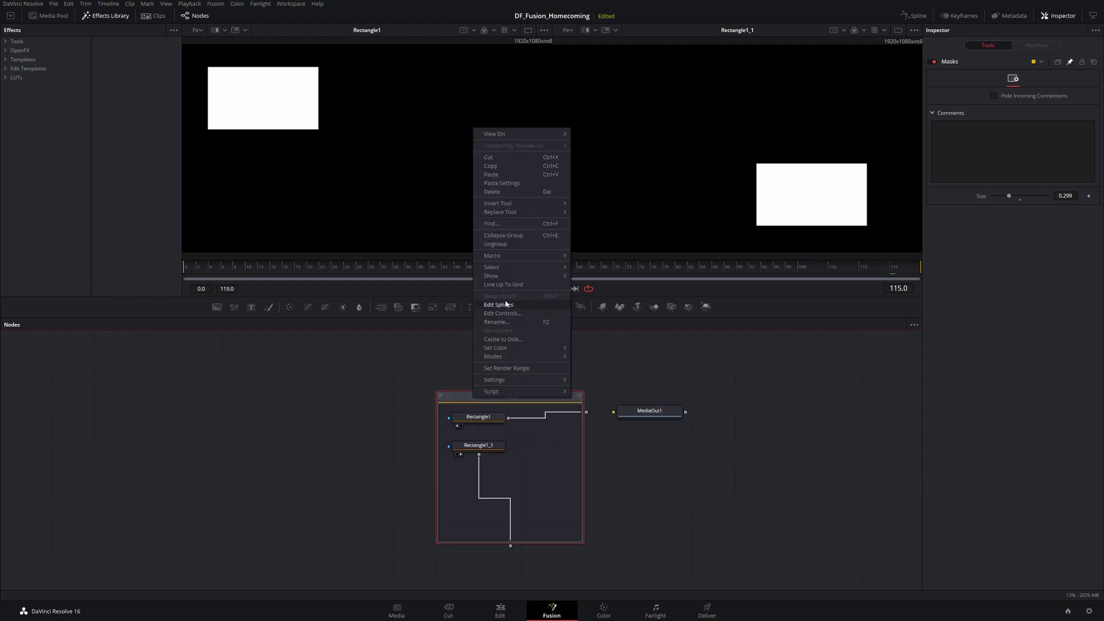
pyautogui.click(495, 244)
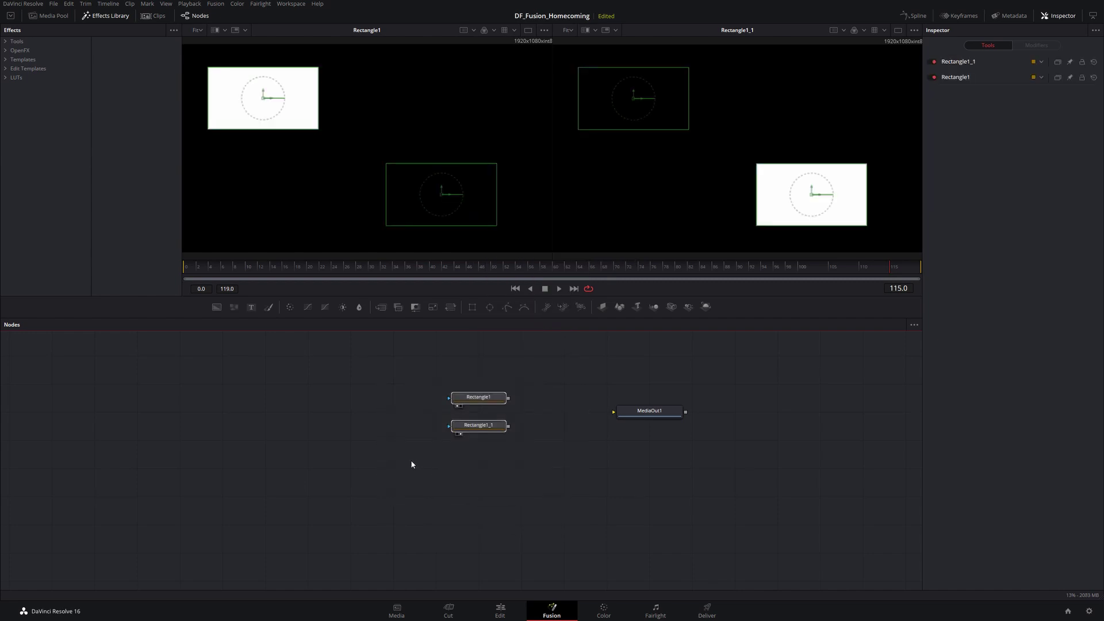
pyautogui.hotkey('ctrl', 'g')
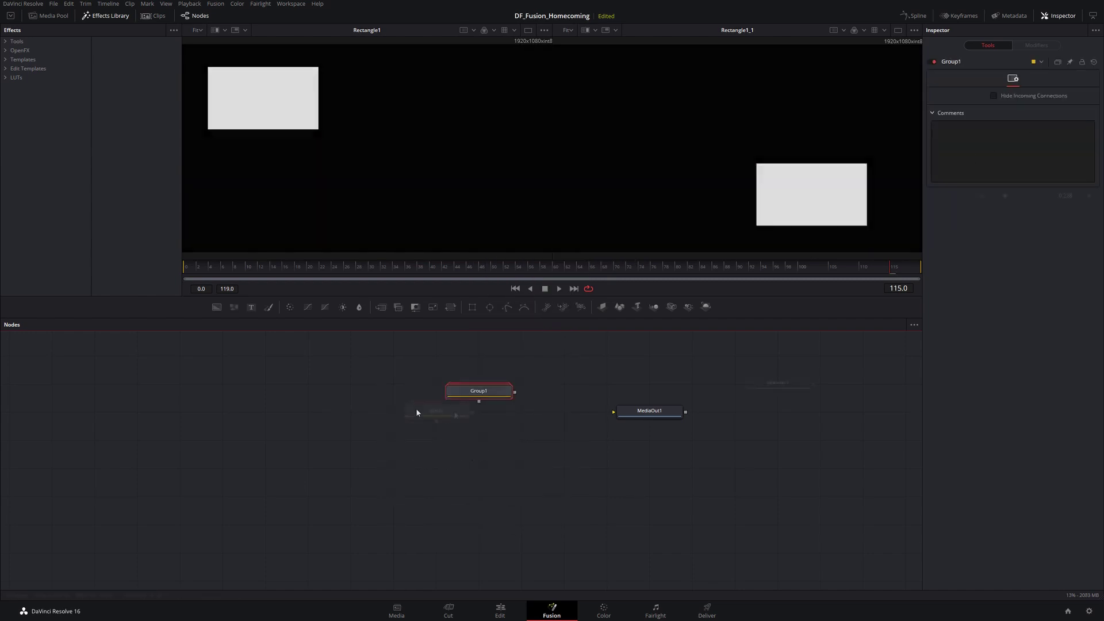
pyautogui.hotkey('ctrl', 'z')
pyautogui.hotkey('ctrl', 'z')
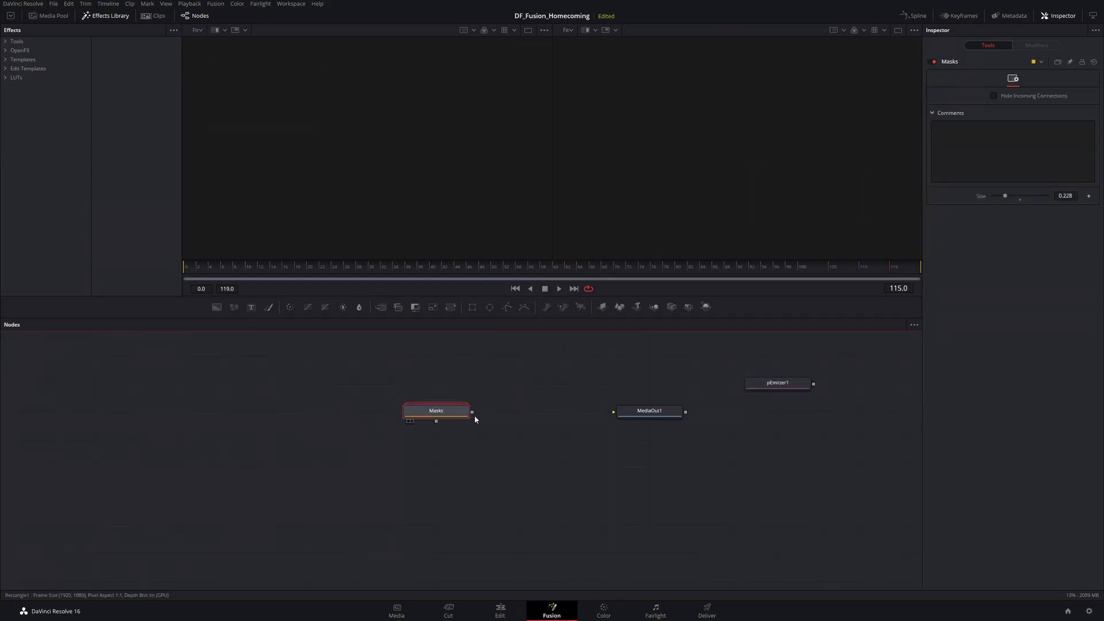
pyautogui.moveTo(469, 418); pyautogui.dragTo(426, 416)
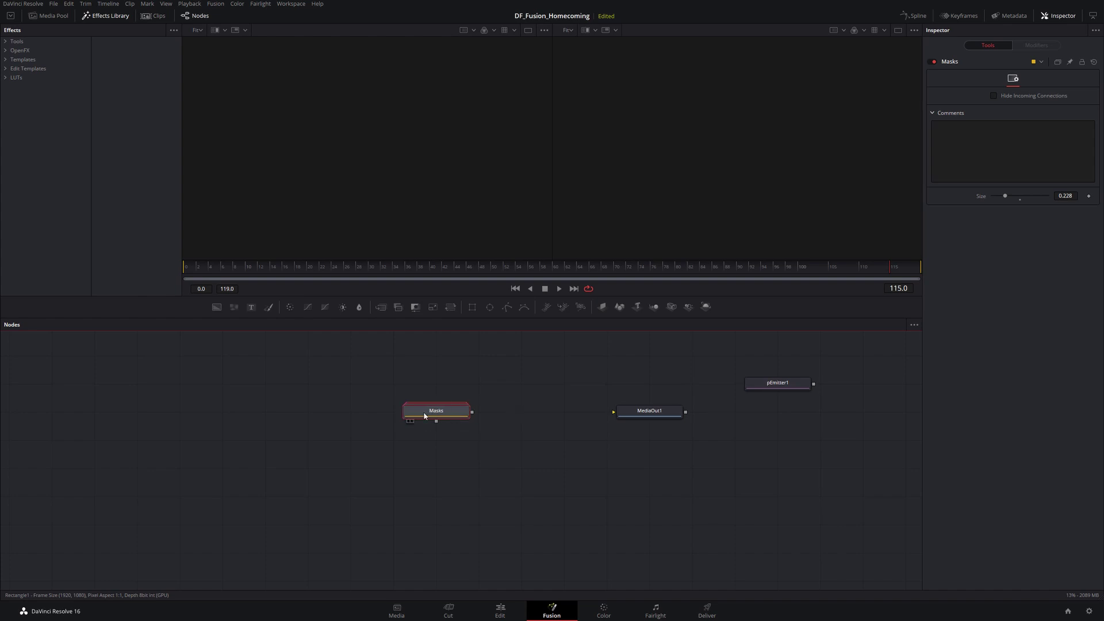
pyautogui.rightClick(259, 421)
pyautogui.moveTo(292, 430)
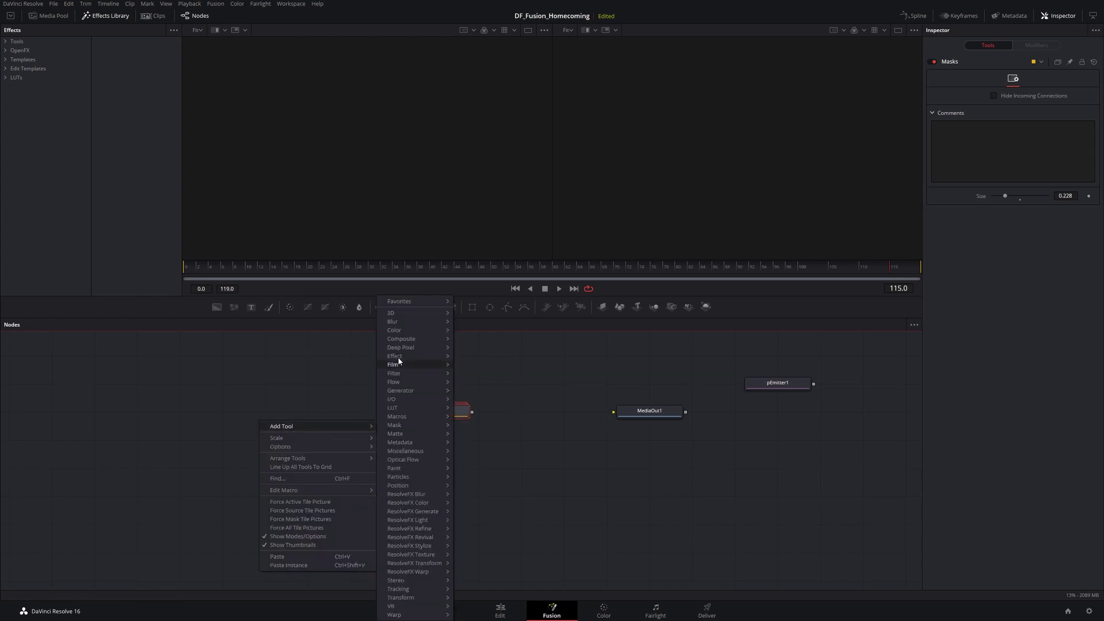
pyautogui.click(454, 379)
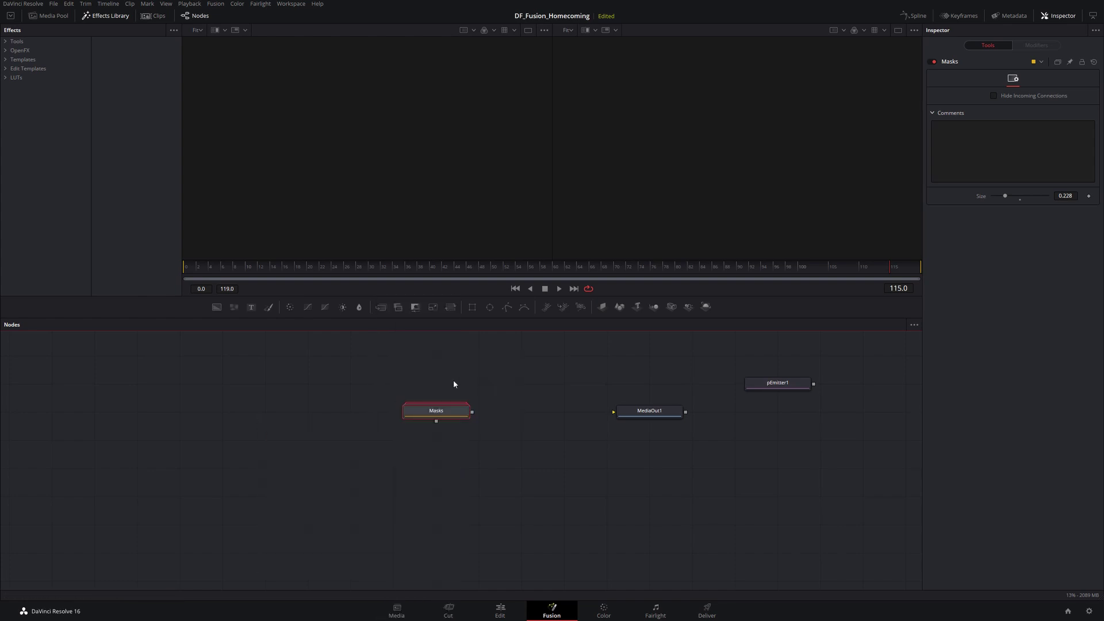
# Save the Masks group's settings as a settings file named Masks in the DaVinci Resolve Support\Fusion\Macros folder.
pyautogui.rightClick(429, 416)
pyautogui.moveTo(450, 396)
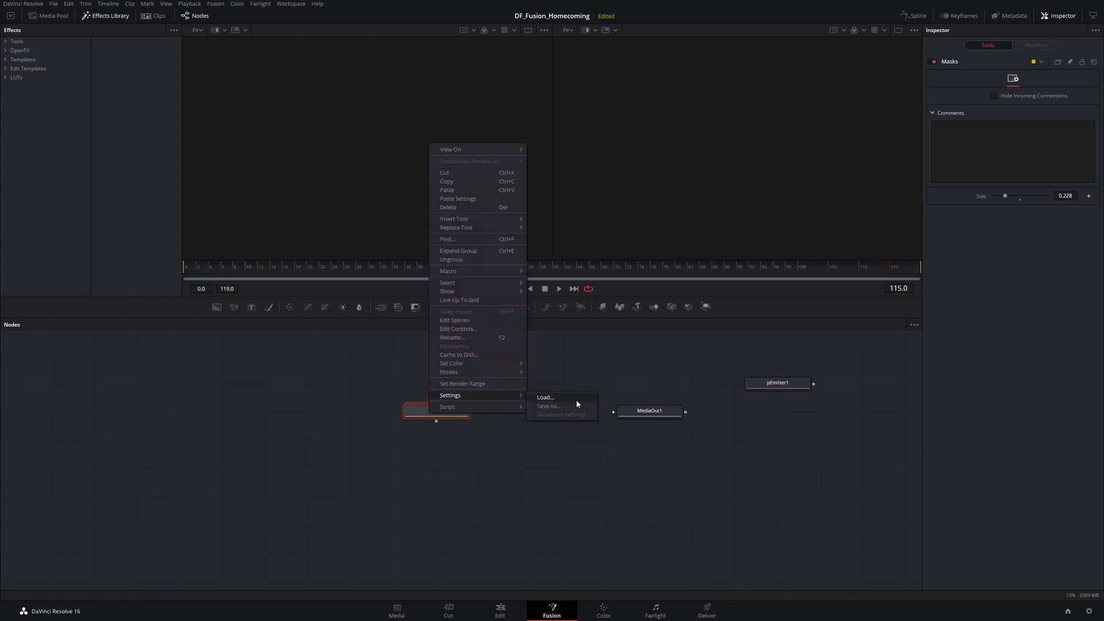
pyautogui.click(550, 406)
pyautogui.click(685, 115)
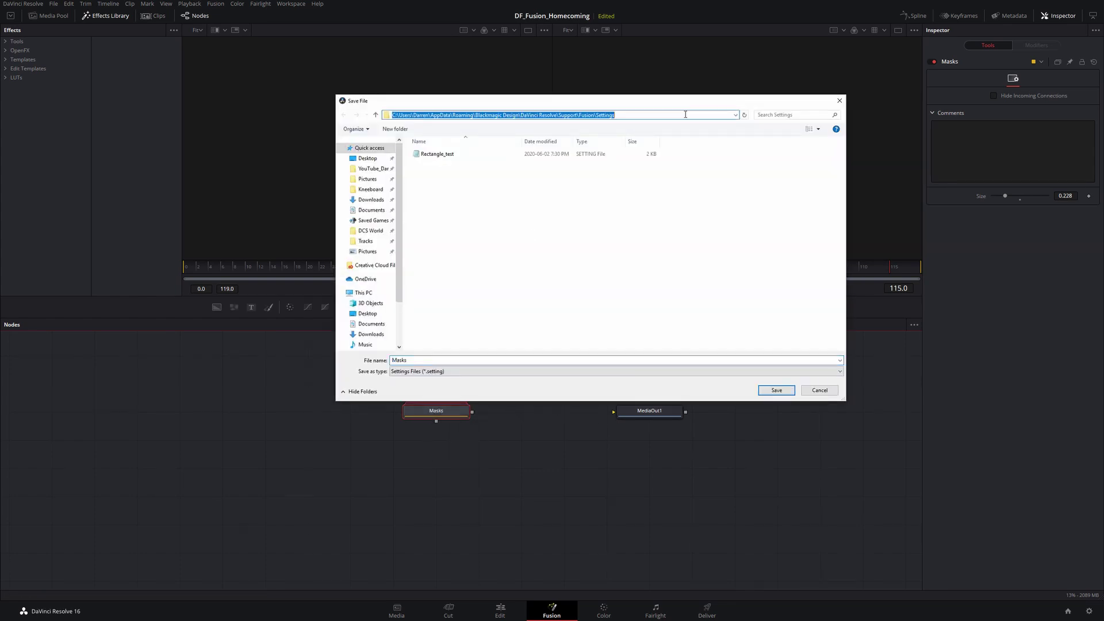
pyautogui.click(620, 116)
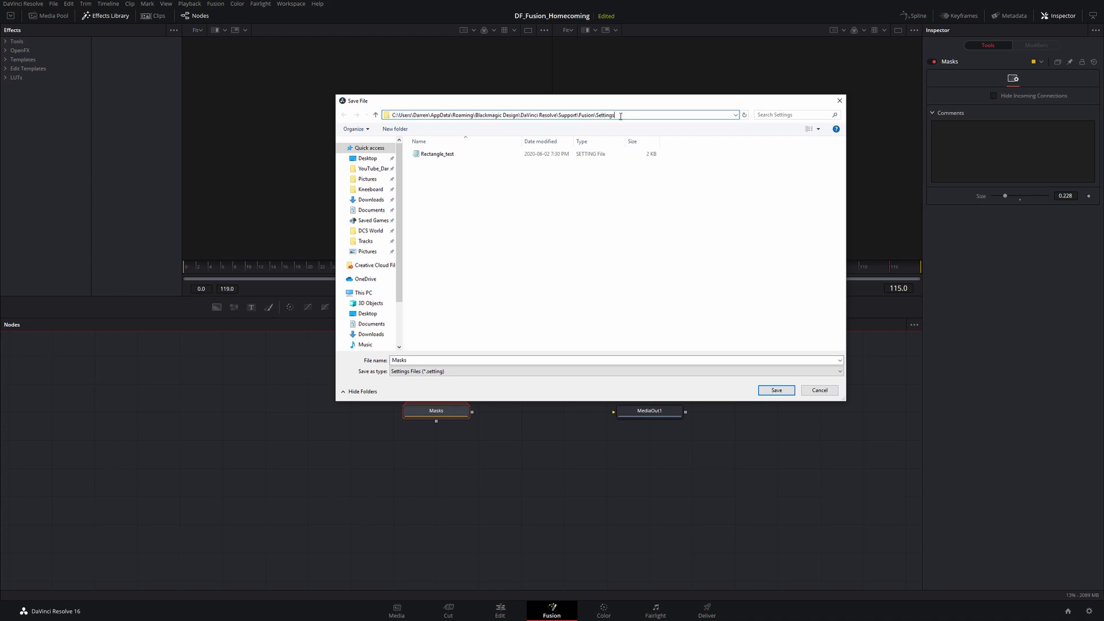
pyautogui.hotkey('ctrl', 'BackSpace')
pyautogui.press('Return')
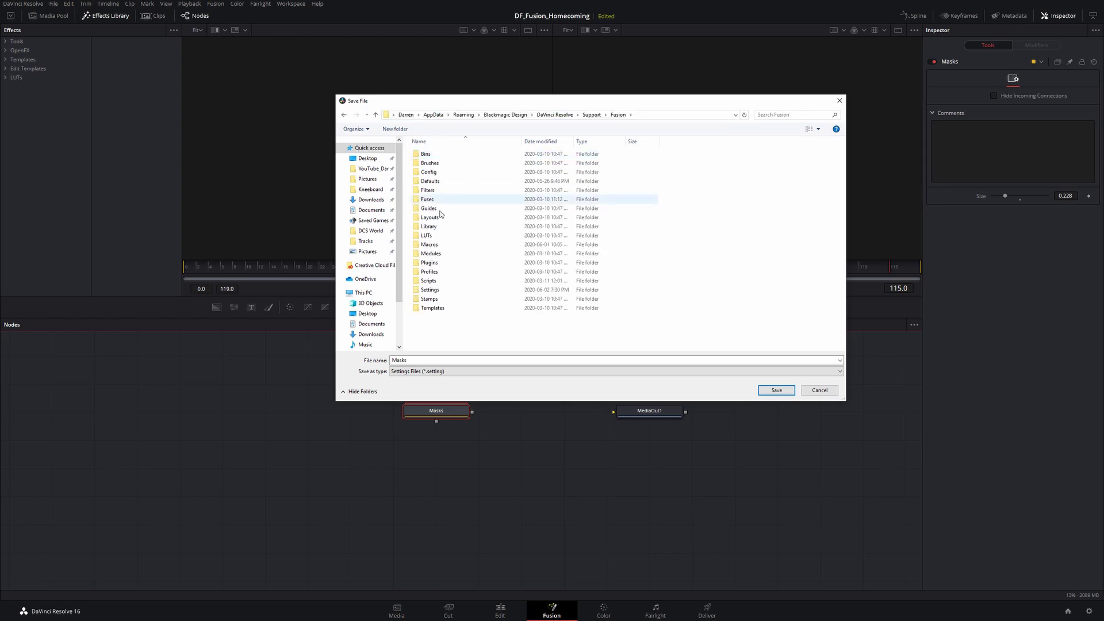
pyautogui.click(424, 247)
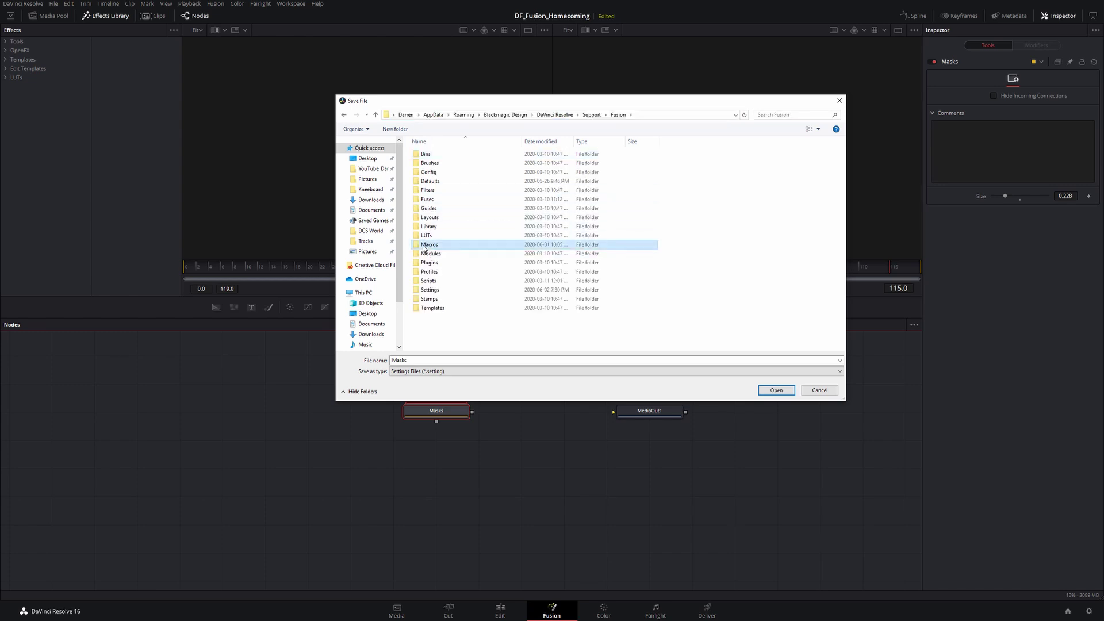
pyautogui.doubleClick(425, 246)
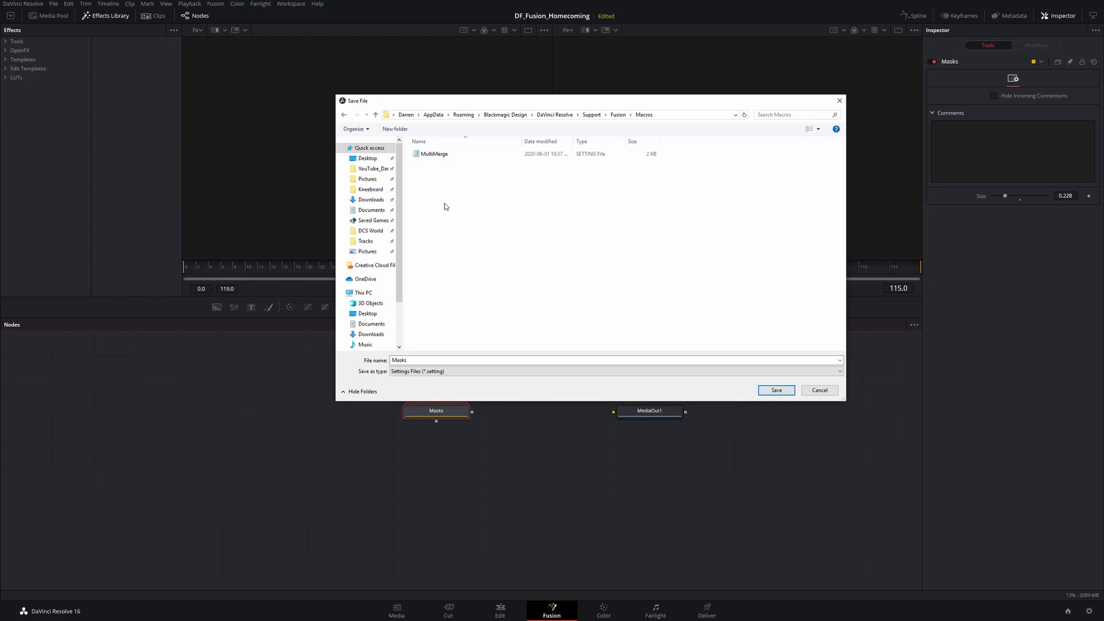
pyautogui.click(648, 110)
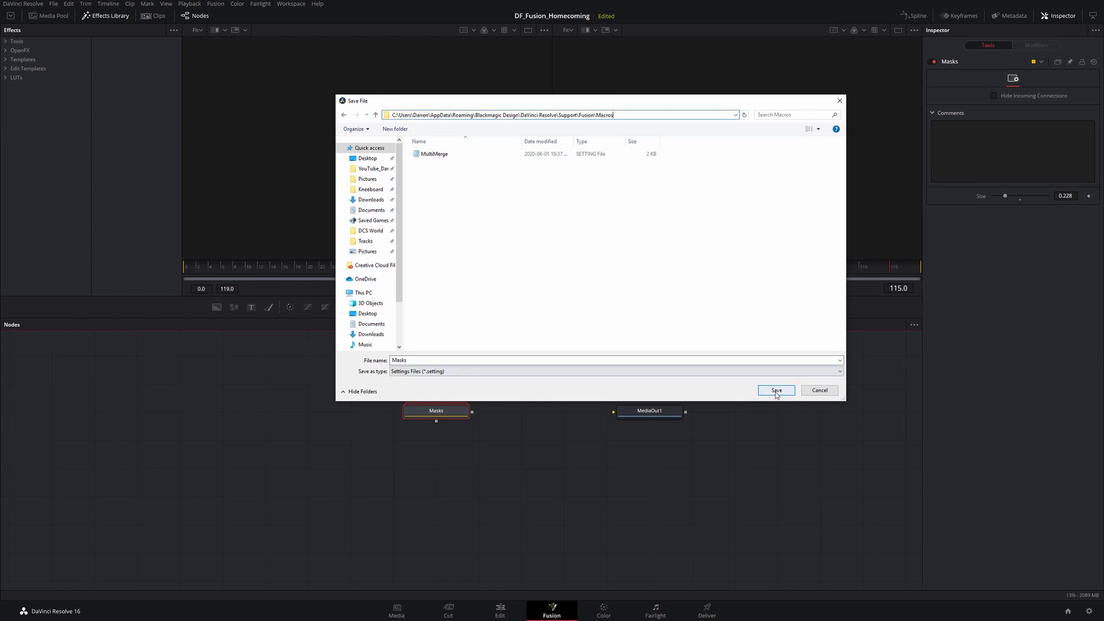
pyautogui.click(776, 390)
# Add the saved Masks macro to the node graph and place it up and left of the original Masks group.
pyautogui.rightClick(265, 419)
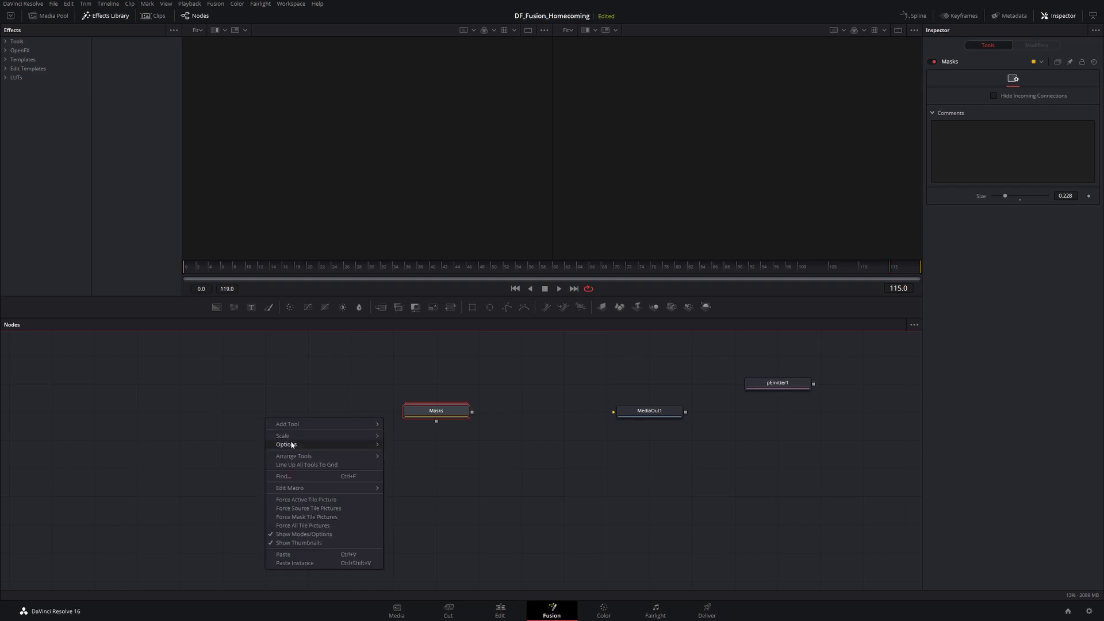
pyautogui.moveTo(311, 432)
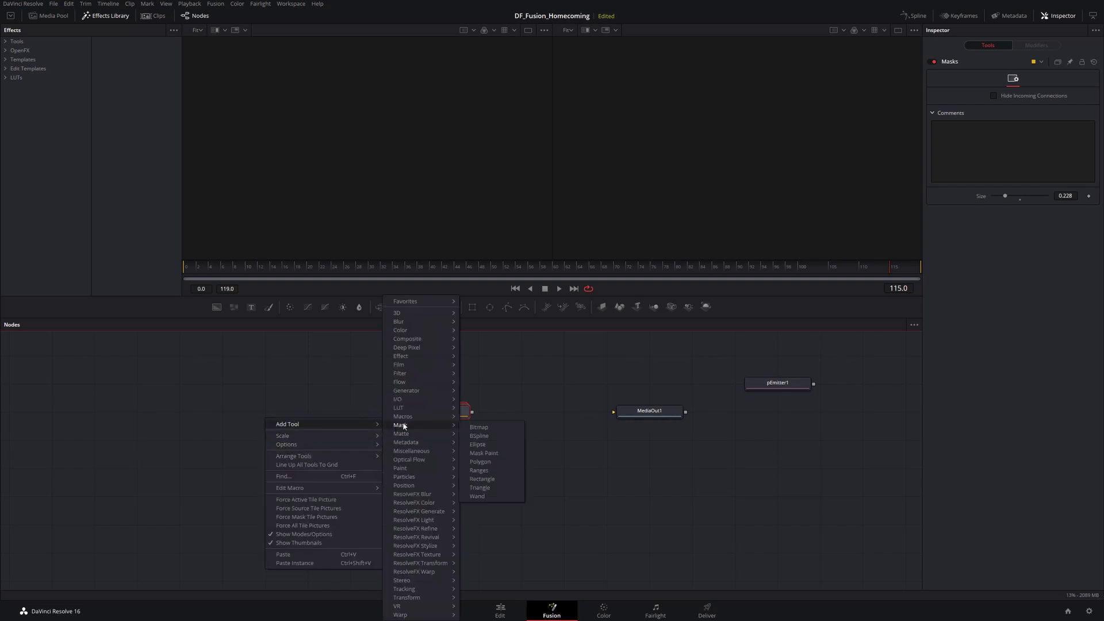
pyautogui.moveTo(410, 418)
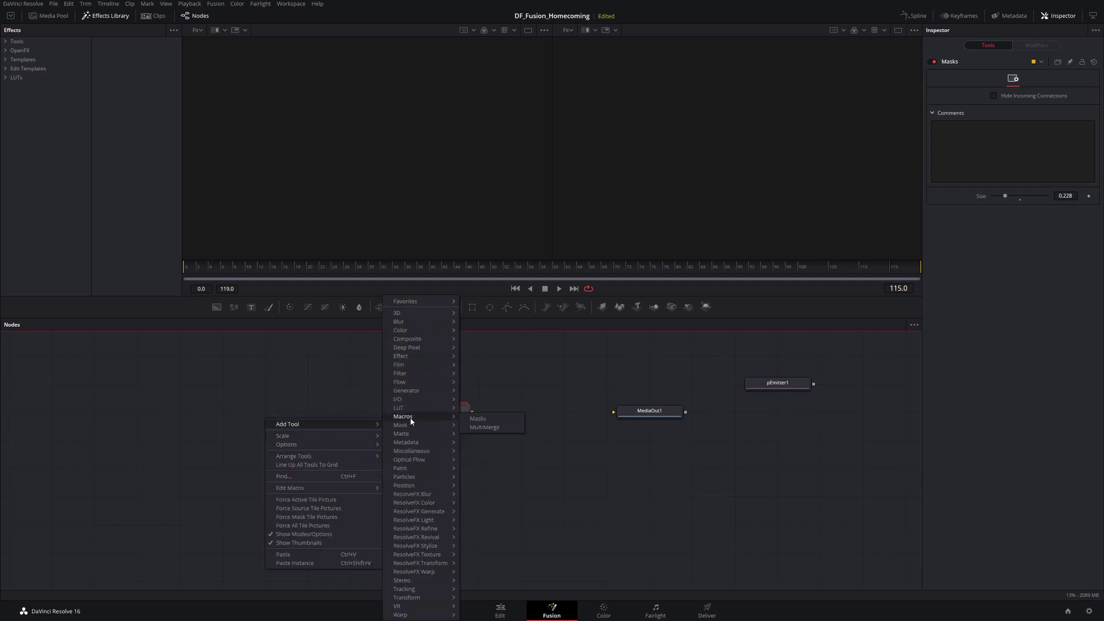
pyautogui.click(477, 419)
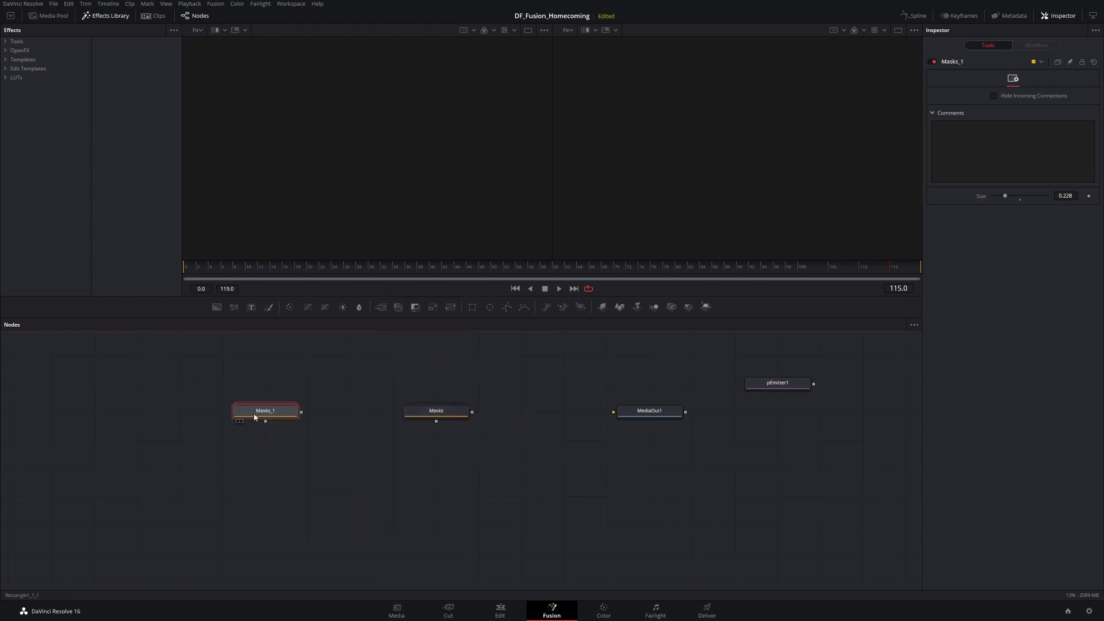
pyautogui.moveTo(257, 417); pyautogui.dragTo(210, 371)
# View the added Masks group's two rectangle nodes in separate viewers, then collapse the group and increase its Size.
pyautogui.doubleClick(296, 412)
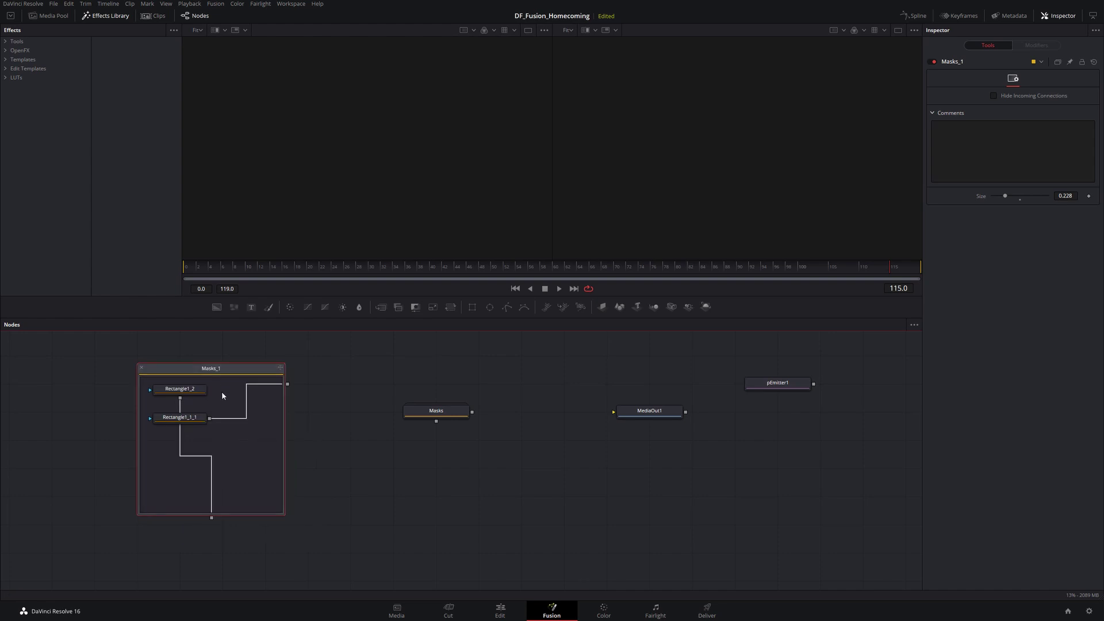
pyautogui.click(202, 390)
pyautogui.press('1')
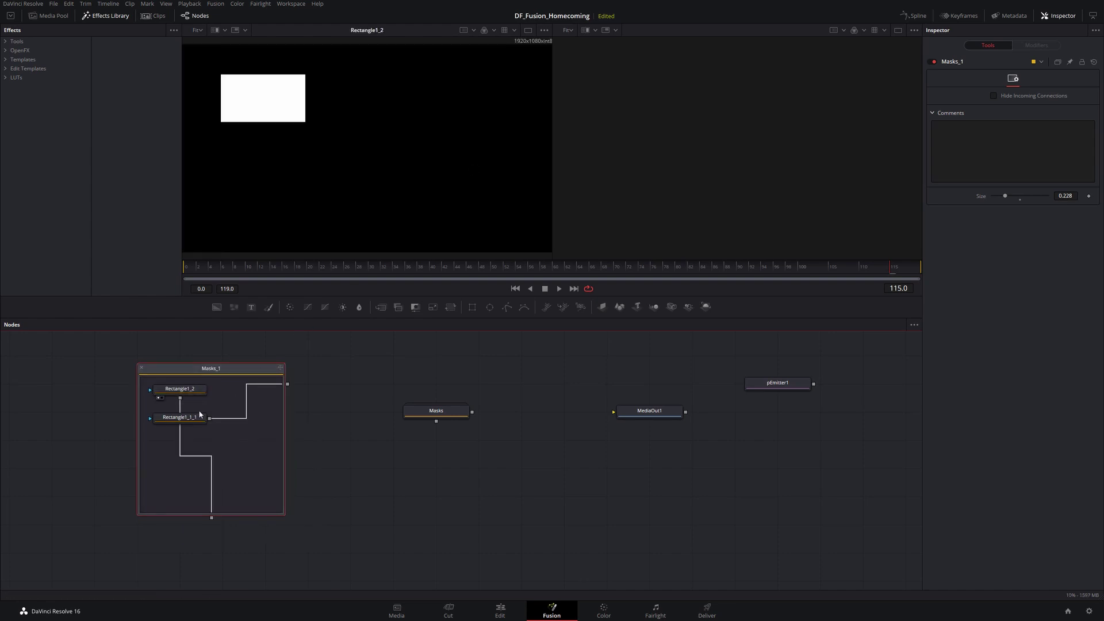
pyautogui.click(180, 417)
pyautogui.press('2')
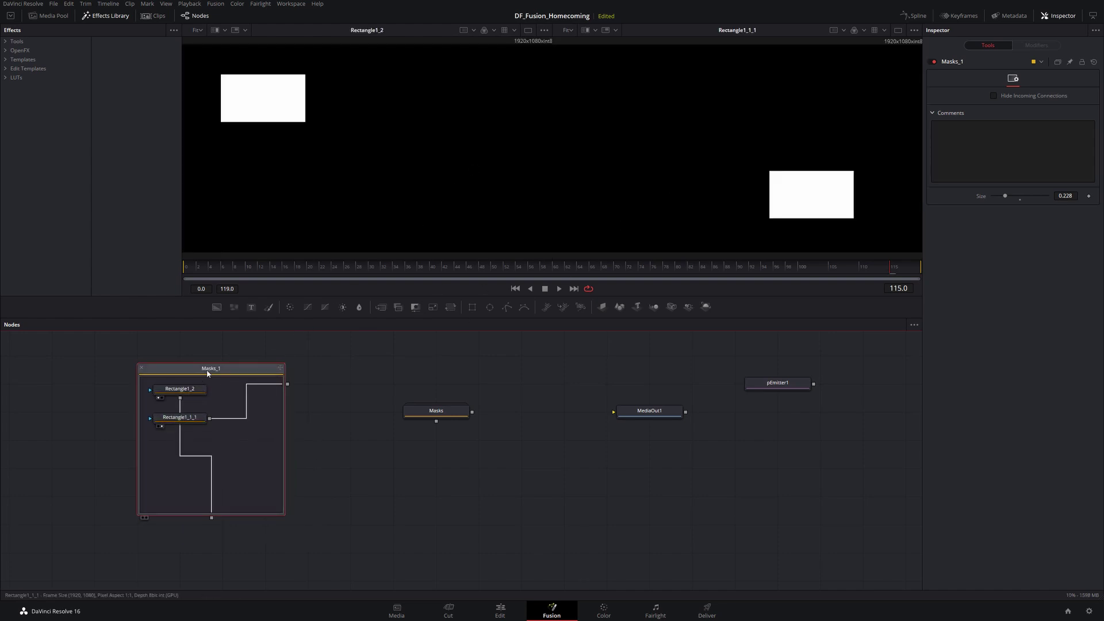
pyautogui.click(141, 368)
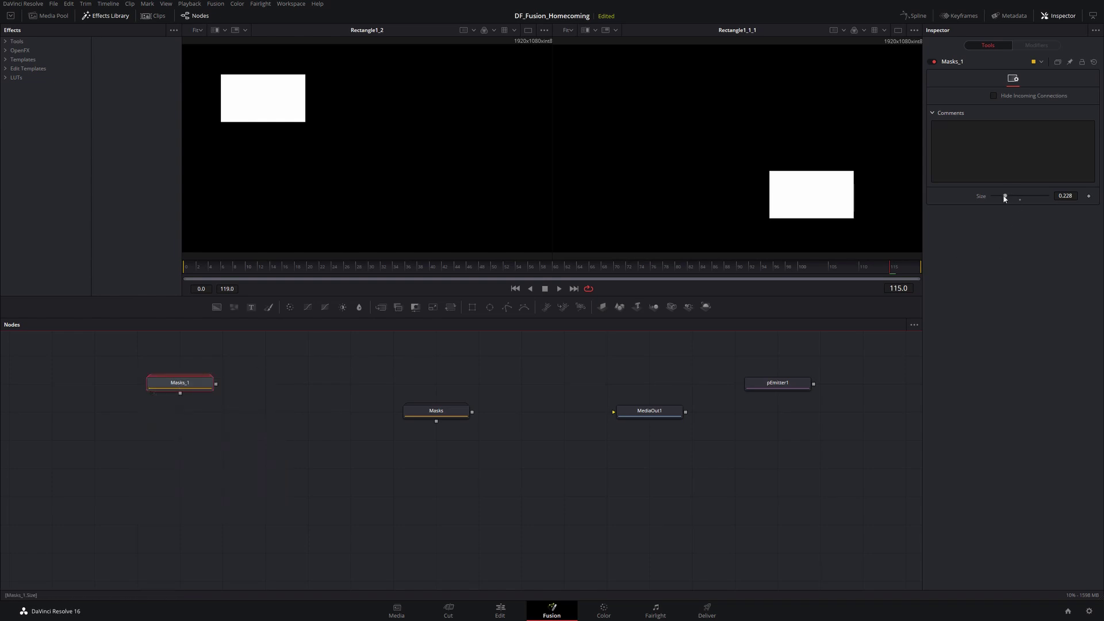
pyautogui.moveTo(1004, 197)
pyautogui.mouseDown()
pyautogui.moveTo(1027, 197)
pyautogui.moveTo(1016, 196)
pyautogui.mouseUp()
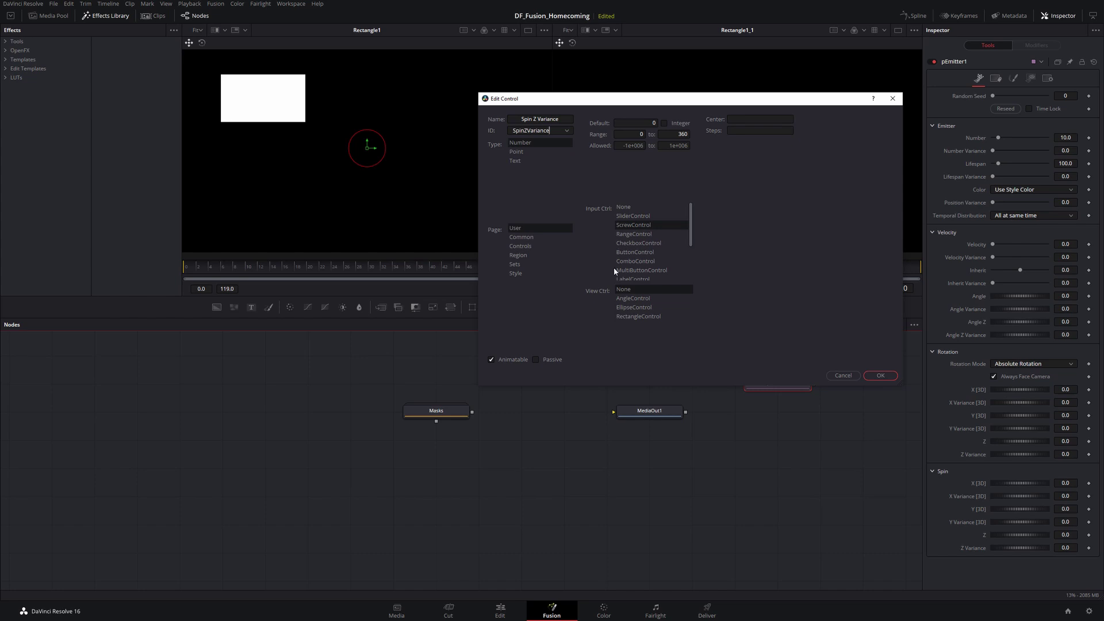
# Cancel editing the Spin Z Variance control and set pEmitter1's style Fade range to about 0.333 in and 0.472 out.
pyautogui.click(843, 375)
pyautogui.click(995, 78)
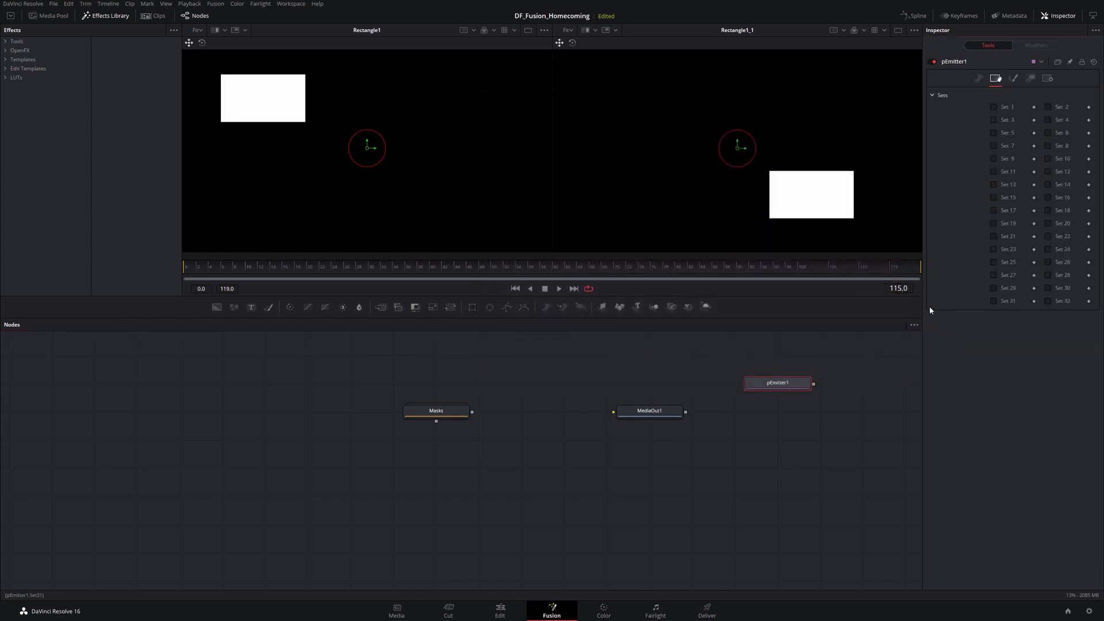
pyautogui.click(1013, 78)
pyautogui.moveTo(991, 178)
pyautogui.mouseDown()
pyautogui.moveTo(1059, 178)
pyautogui.moveTo(1009, 181)
pyautogui.mouseUp()
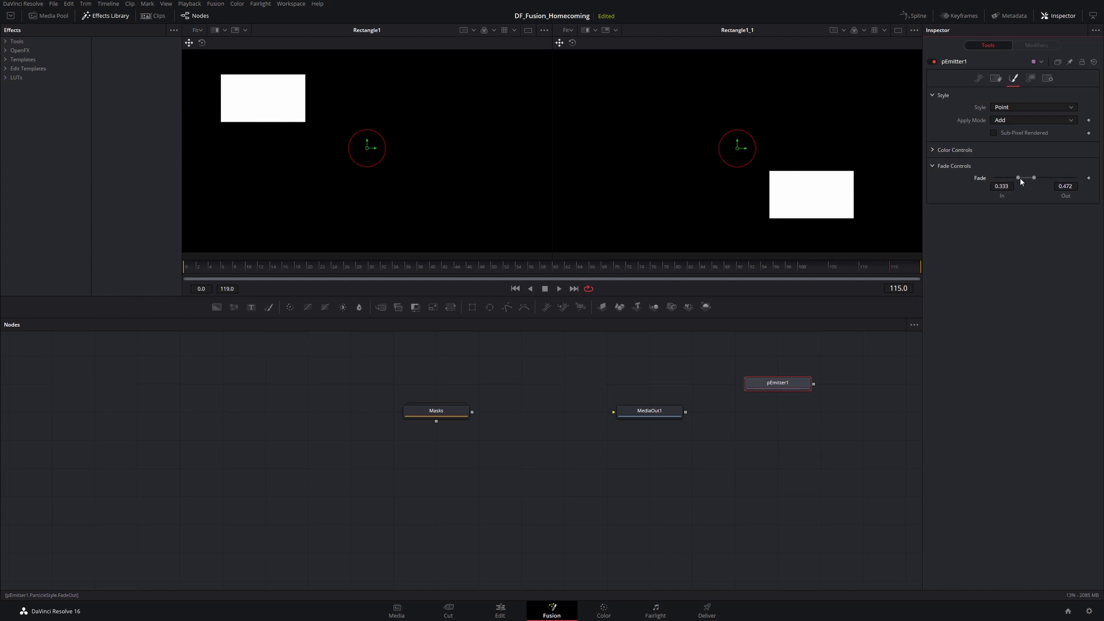
# Expand the original Masks group to expose its two rectangle nodes.
pyautogui.doubleClick(436, 410)
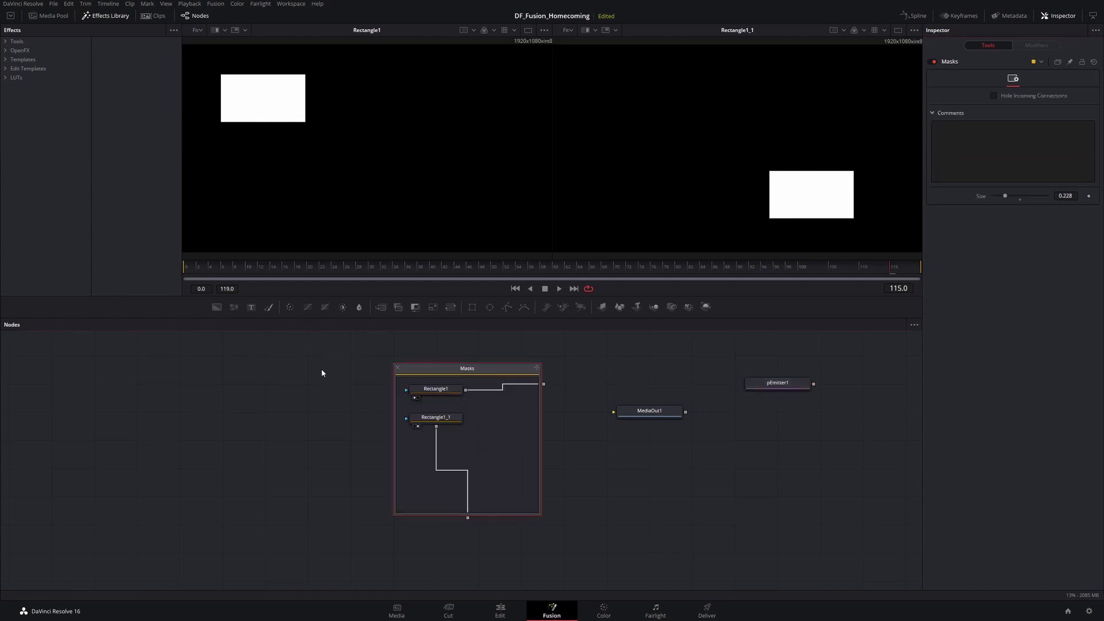